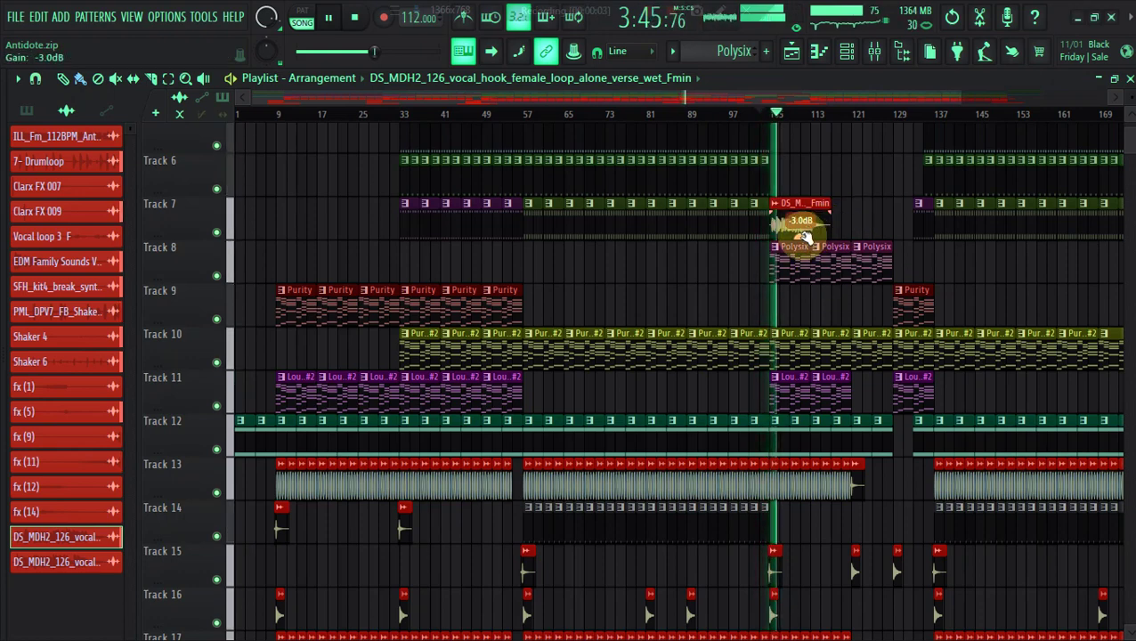
Remove the vocal hook clip at bar 105 on Track 7 and play the song briefly from bar 121
left_click_drag(801, 238, 801, 240)
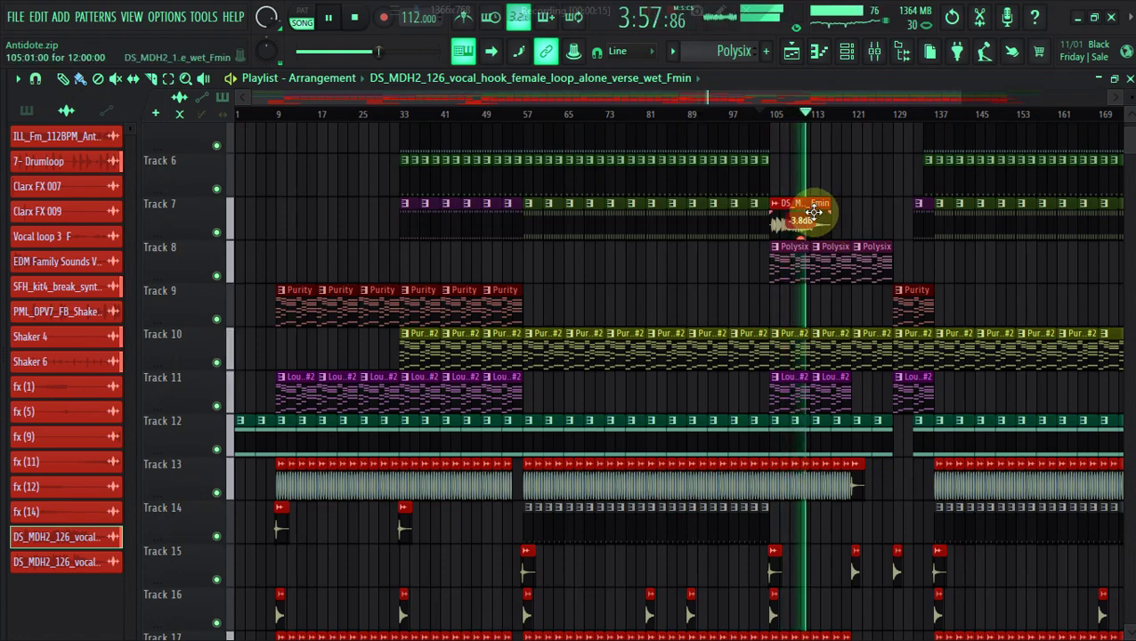
right_click(818, 217)
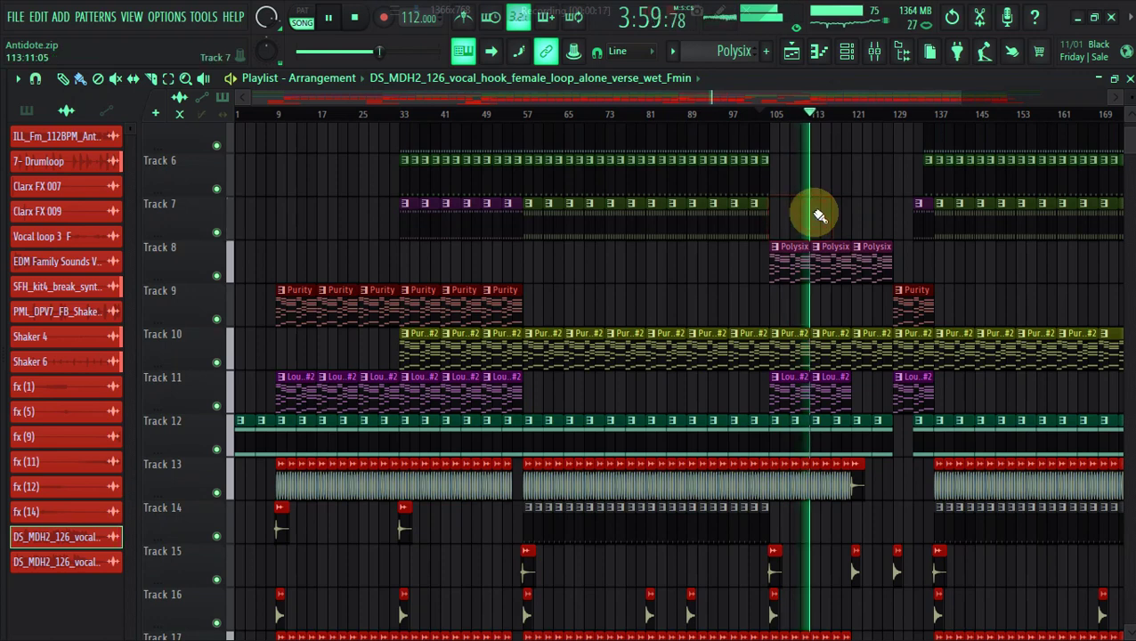
left_click(855, 117)
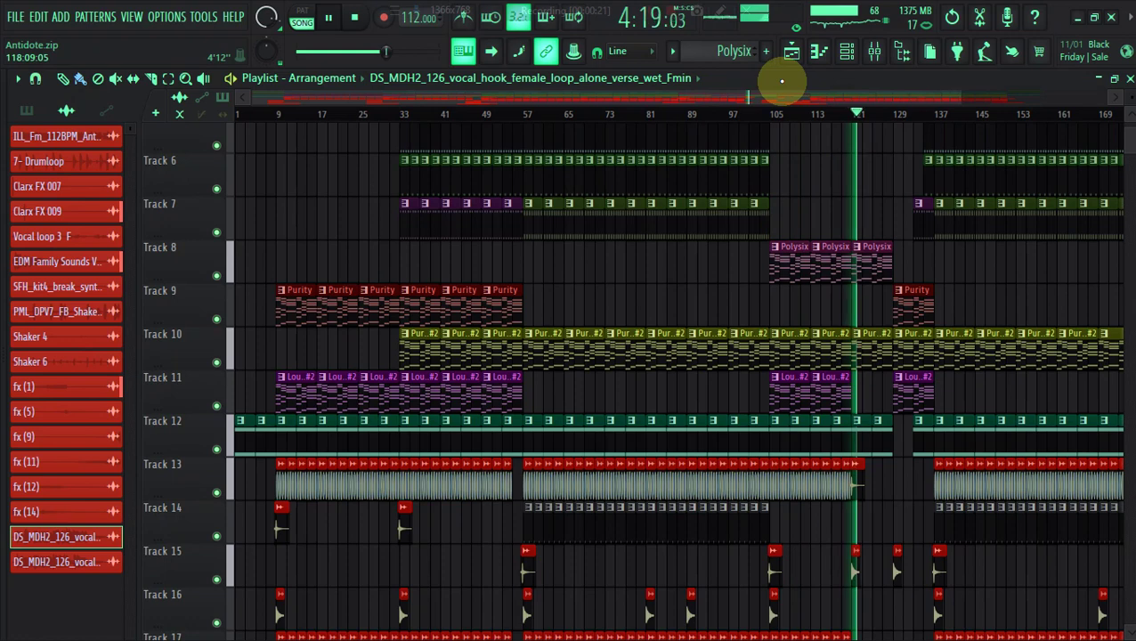
key("space")
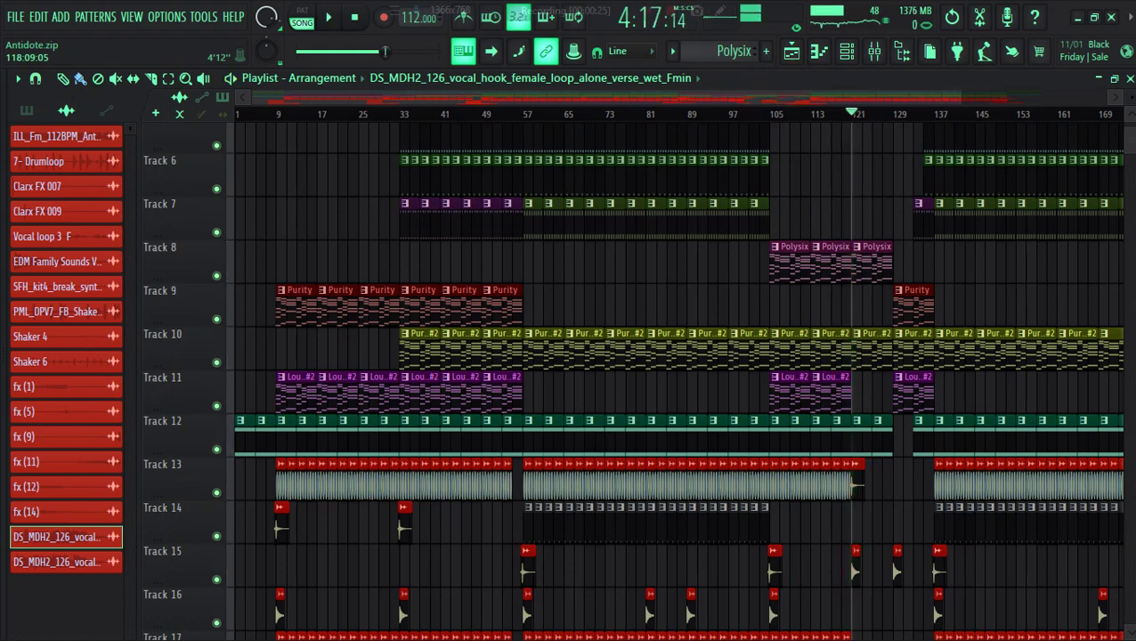
Select the first four bars of the arrangement as the playback range
scroll(1127, 136, "up", 5)
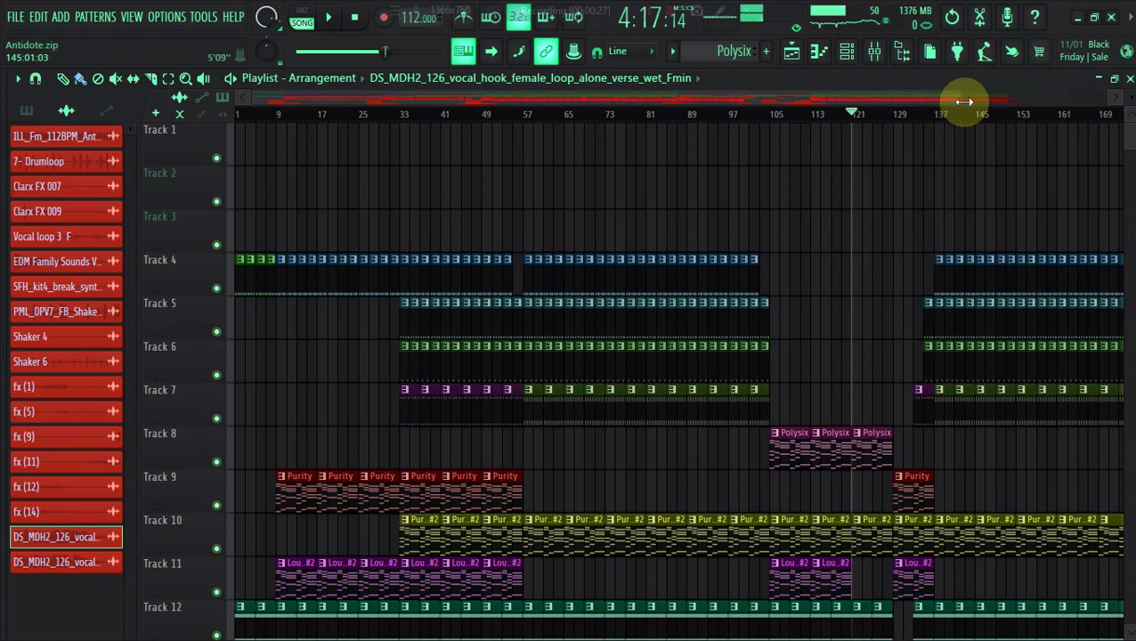
left_click_drag(962, 102, 324, 101)
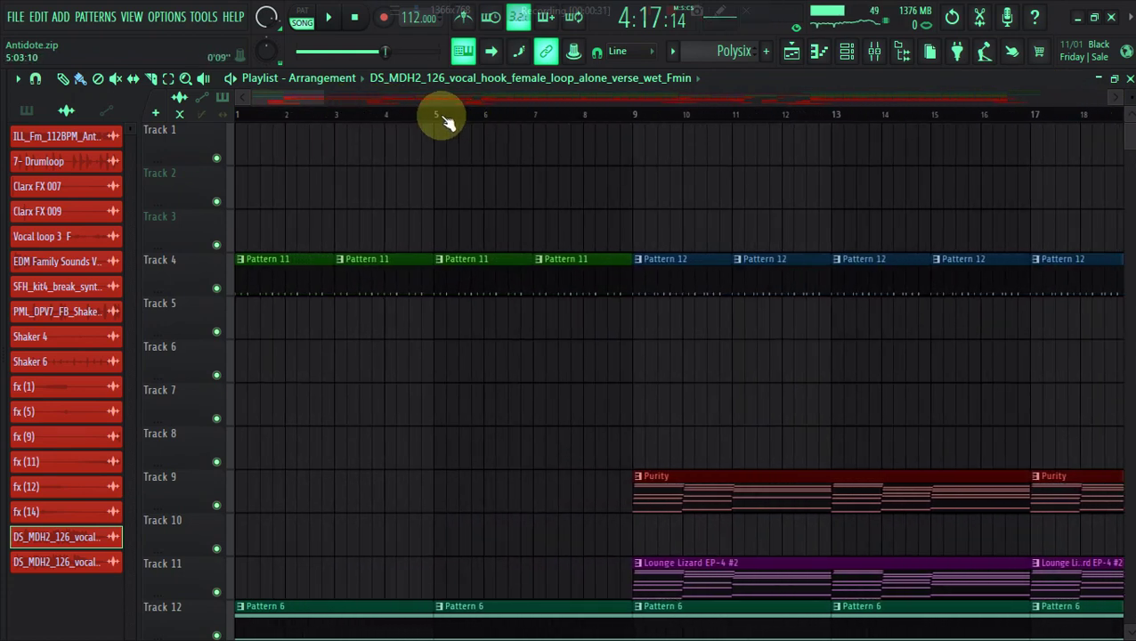
left_click_drag(446, 121, 4, 135)
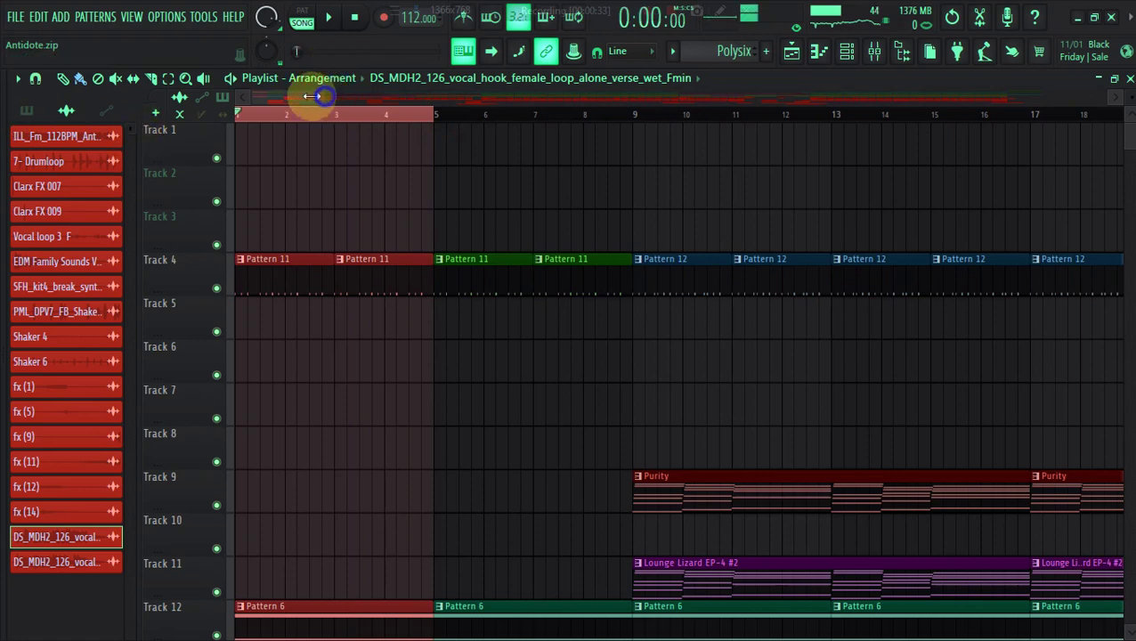
mouse_move(312, 97)
left_mouse_down()
mouse_move(241, 89)
mouse_move(309, 101)
left_mouse_up()
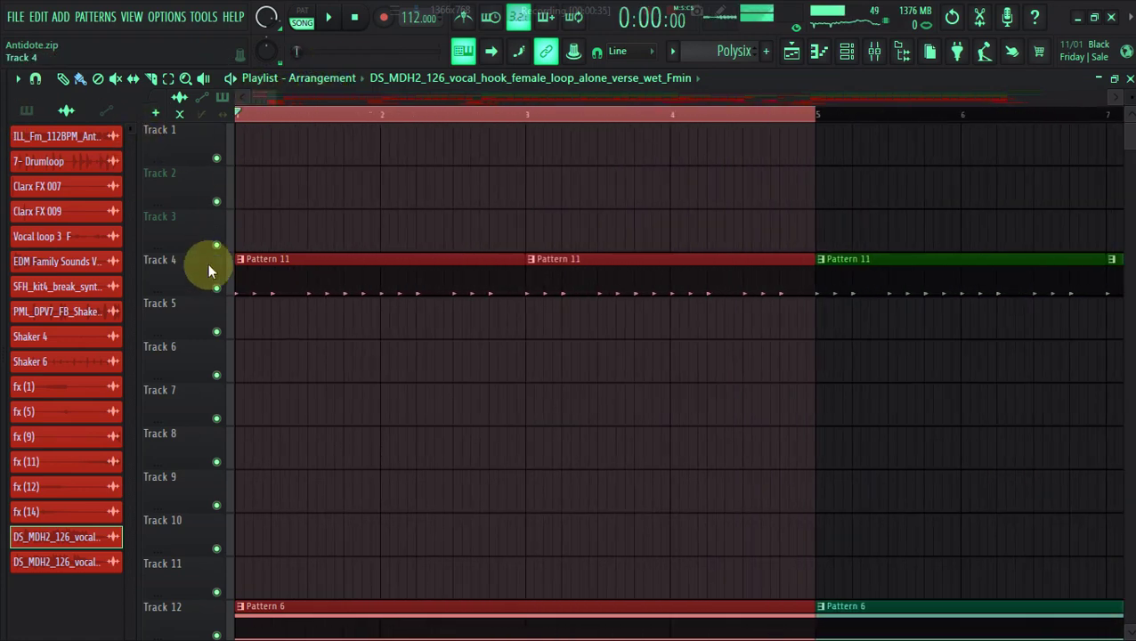
Solo Track 4 and play its Pattern 11 clips over the first four bars
right_click(210, 269)
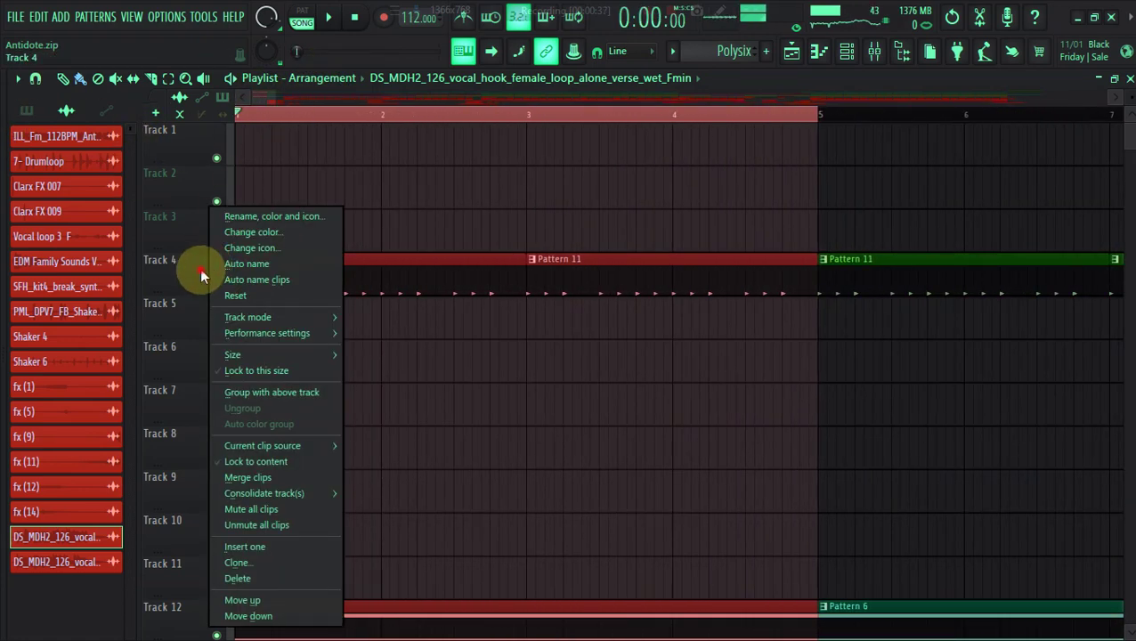
right_click(200, 268)
left_click(193, 281)
right_click(218, 290)
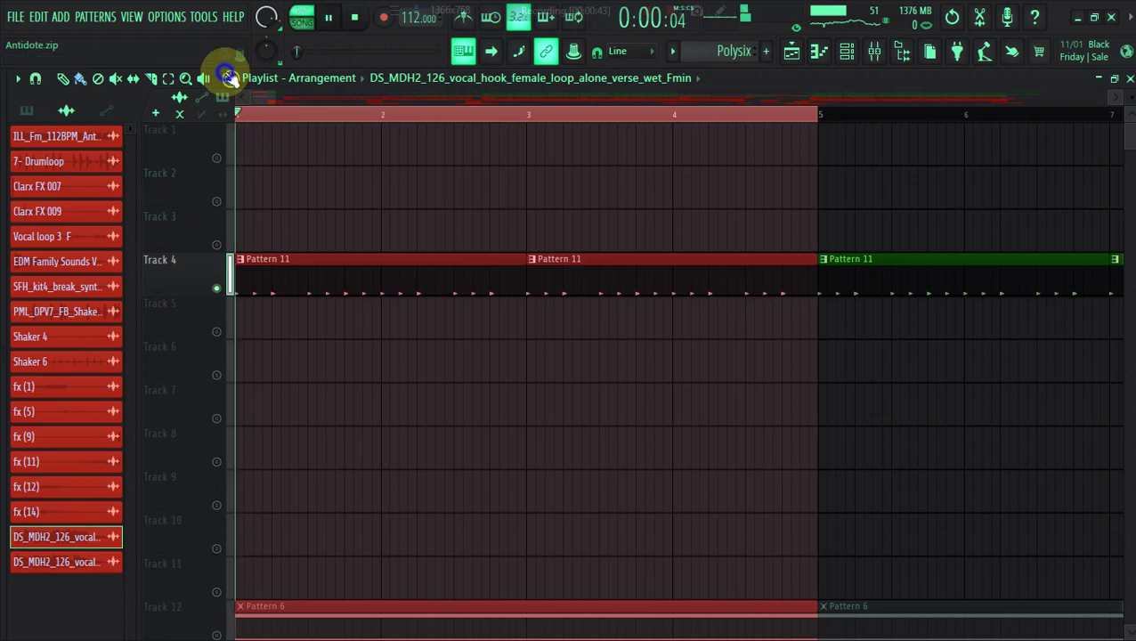
right_click(219, 288)
right_click(219, 289)
key("space")
key("space")
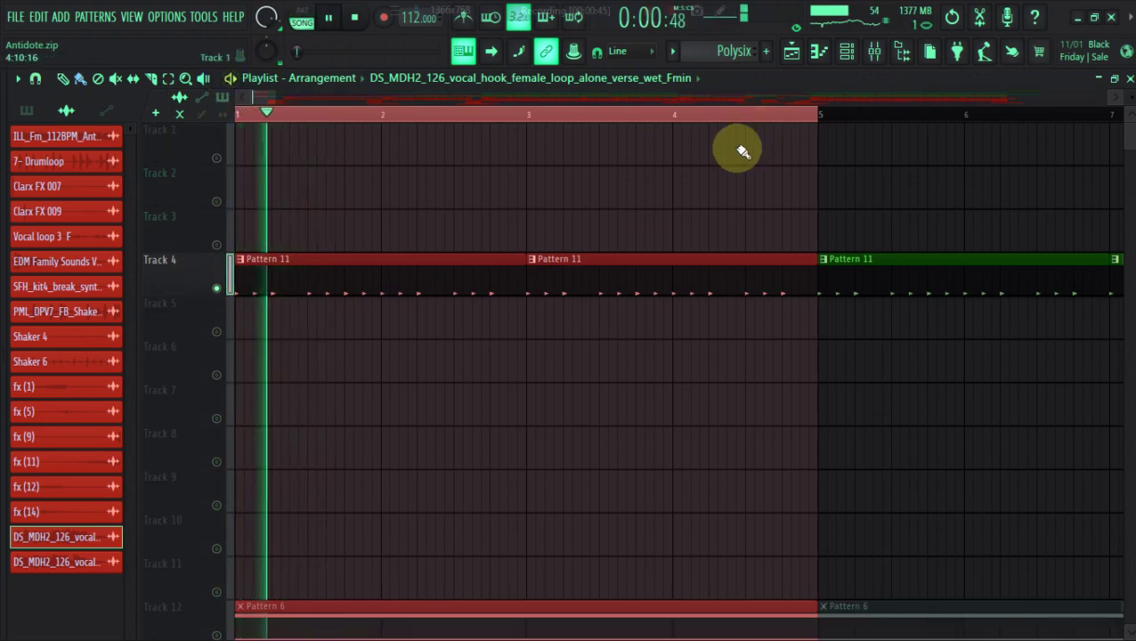
Inspect the drum steps of Pattern 11 in the channel rack down to the last channels, and return to the playlist
left_click(451, 292)
left_click(847, 53)
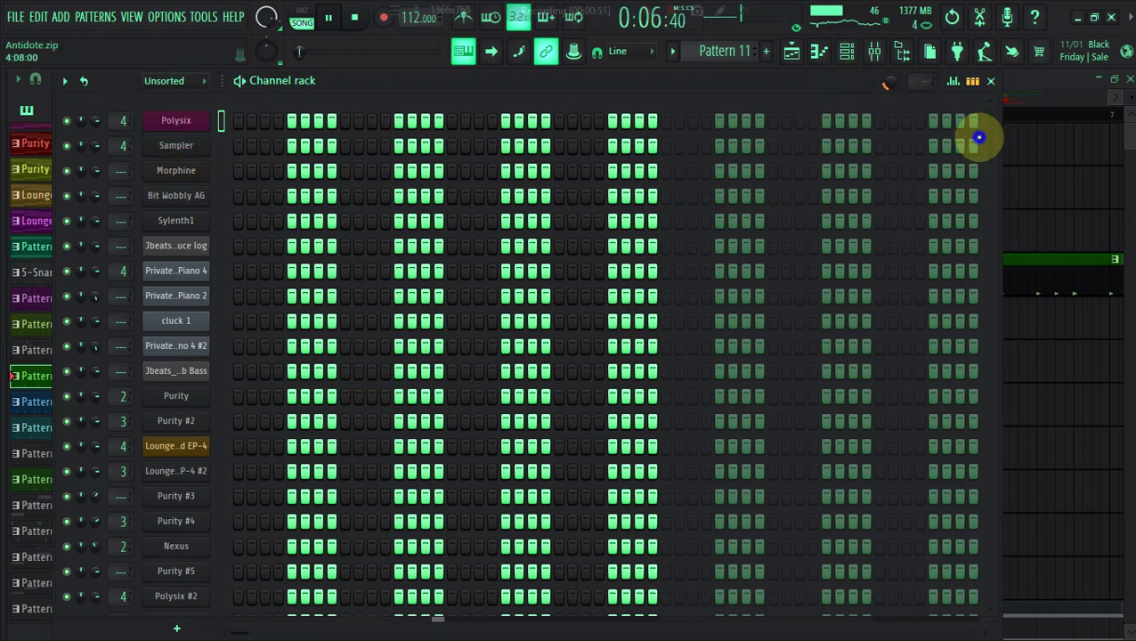
left_click(978, 144)
right_click(977, 145)
left_click(976, 169)
right_click(975, 166)
left_click(977, 151)
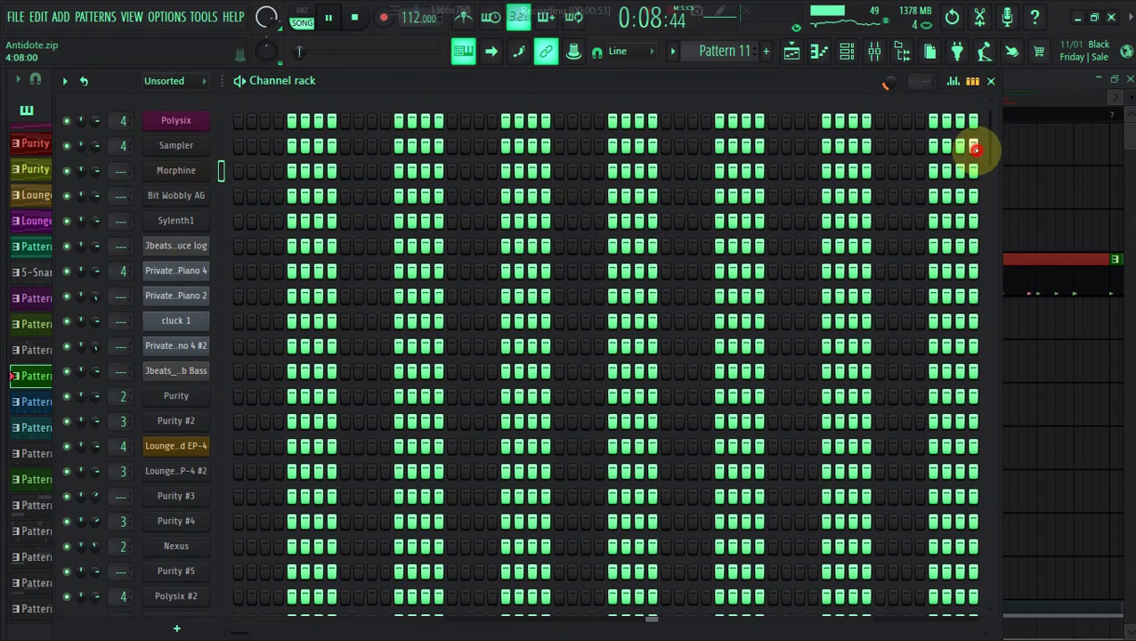
right_click(977, 149)
left_click_drag(991, 149, 1047, 615)
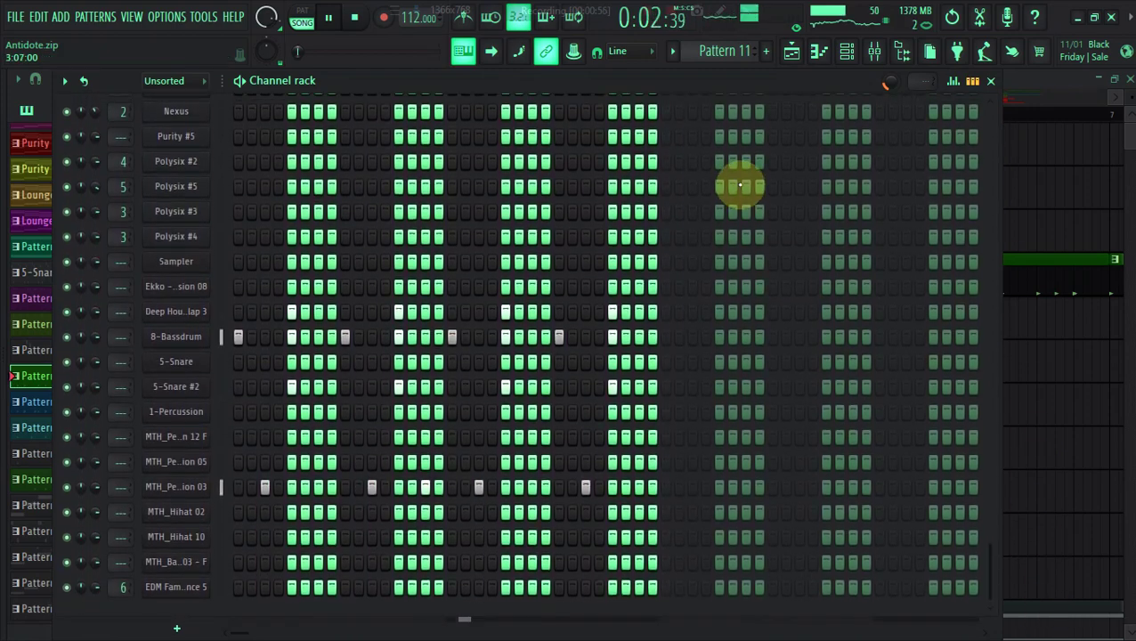
left_click(791, 57)
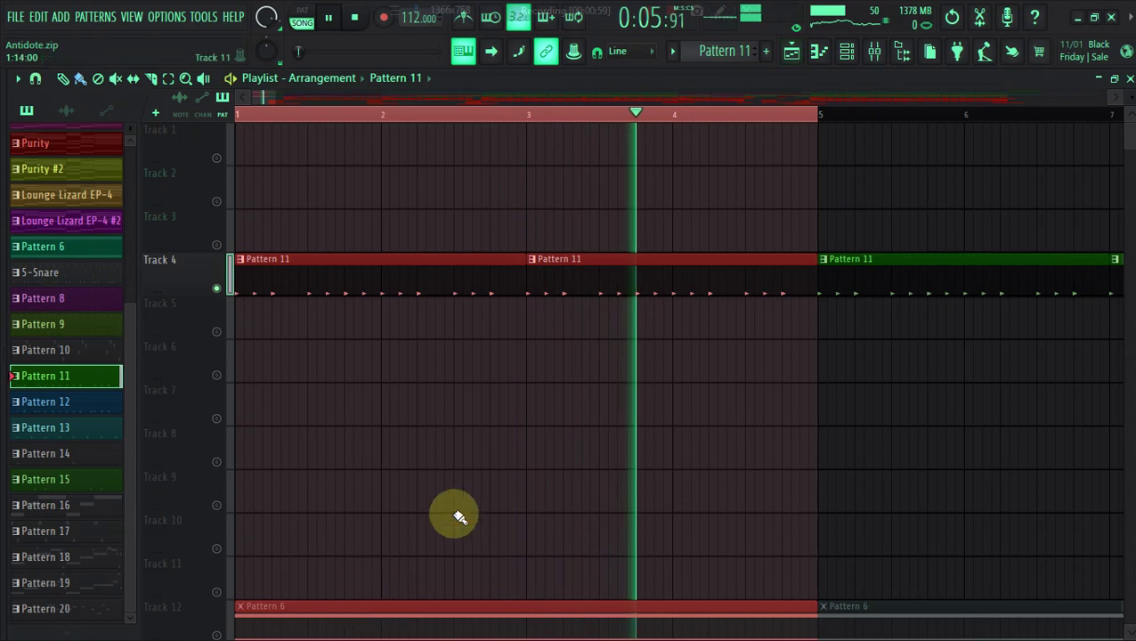
Solo Track 12 and play Pattern 6 over the first four bars, briefly checking its channel rack
mouse_move(1129, 97)
left_mouse_down()
mouse_move(1130, 114)
mouse_move(1130, 97)
left_mouse_up()
key("space")
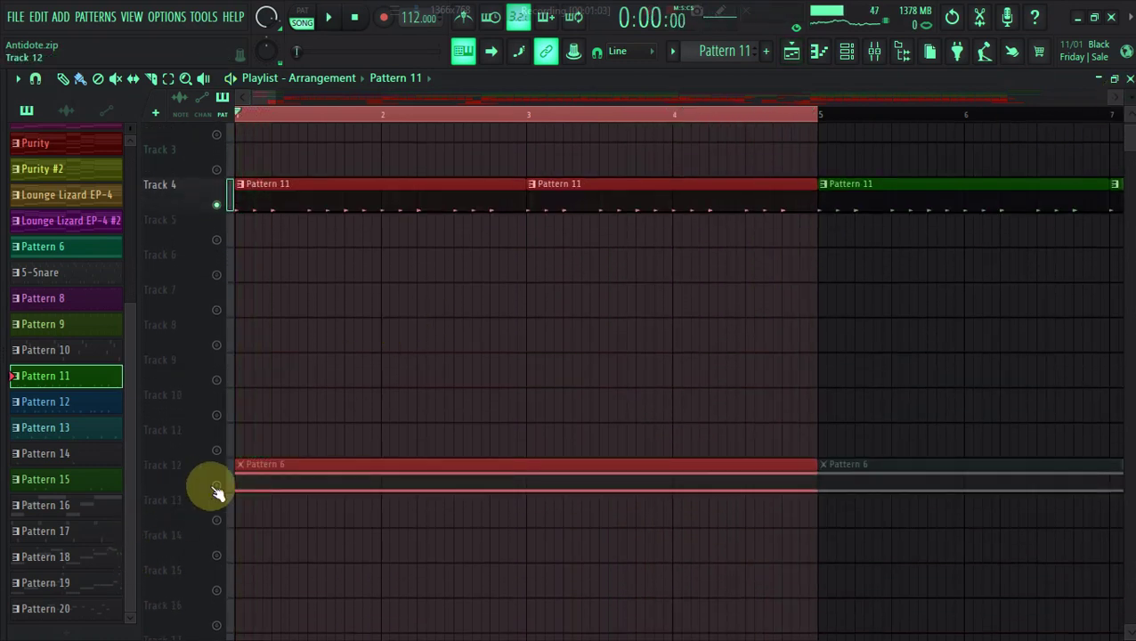
right_click(215, 485)
key("space")
left_click(305, 472)
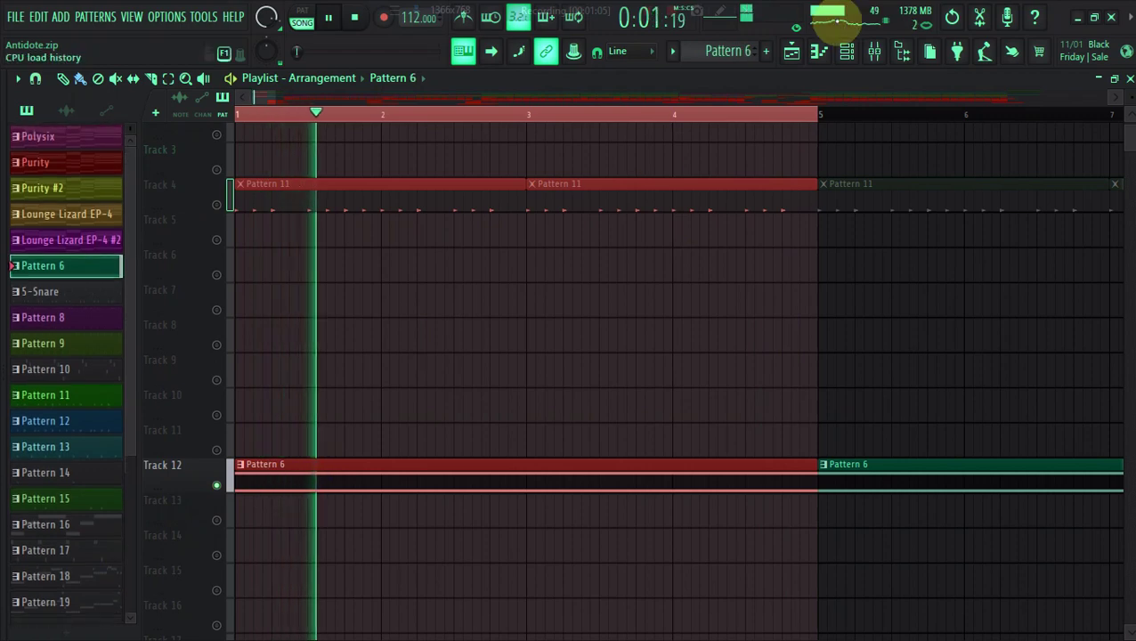
left_click(846, 54)
left_click(846, 53)
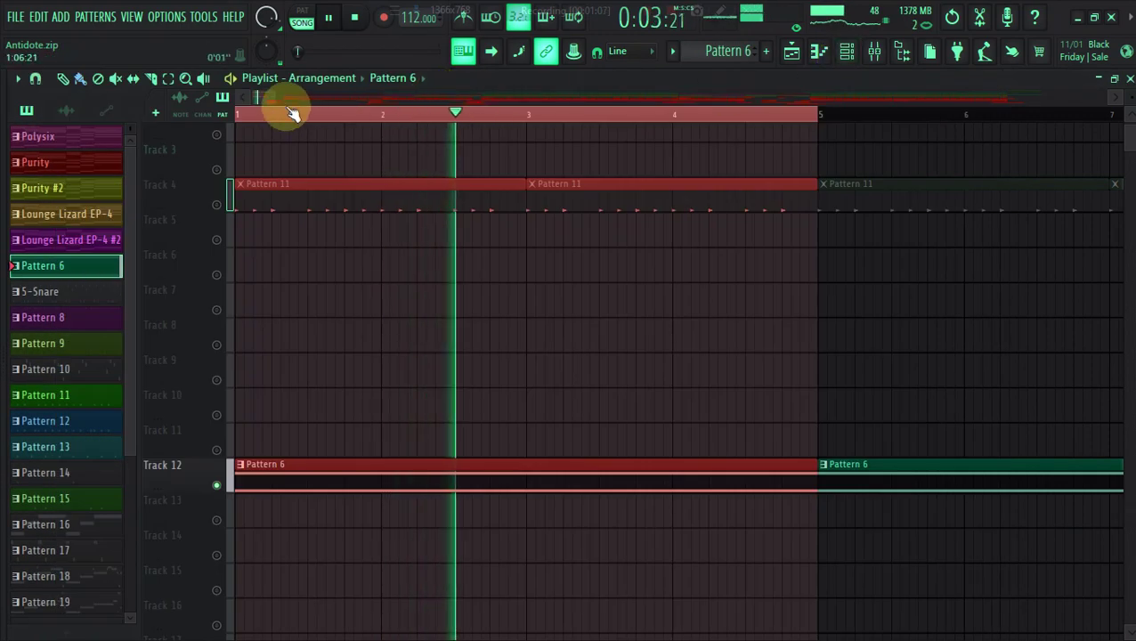
Switch the solo to Track 4, release it to bring back all tracks, and stop playback
scroll(523, 85, "down", 3)
scroll(524, 85, "down", 1)
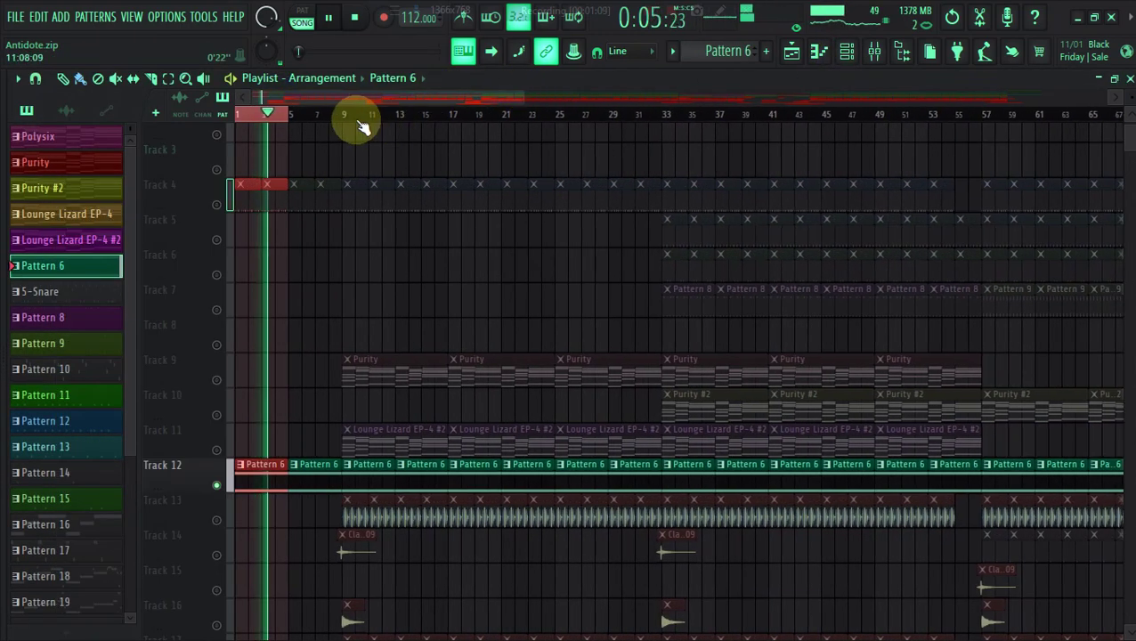
scroll(532, 190, "up", 2)
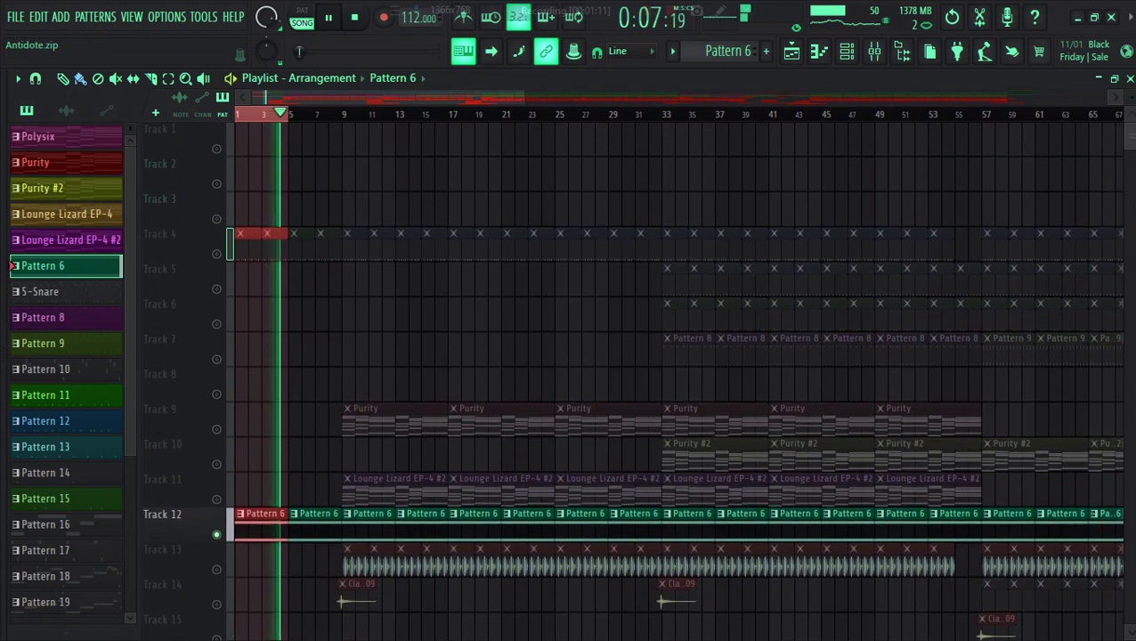
right_click(216, 255)
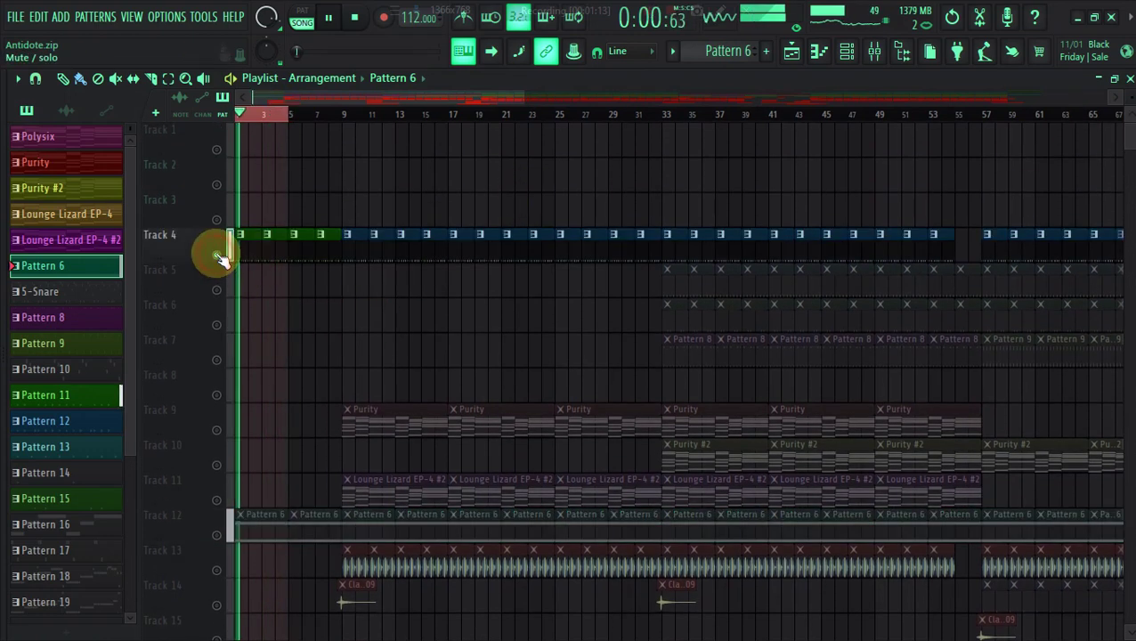
right_click(216, 255)
key("space")
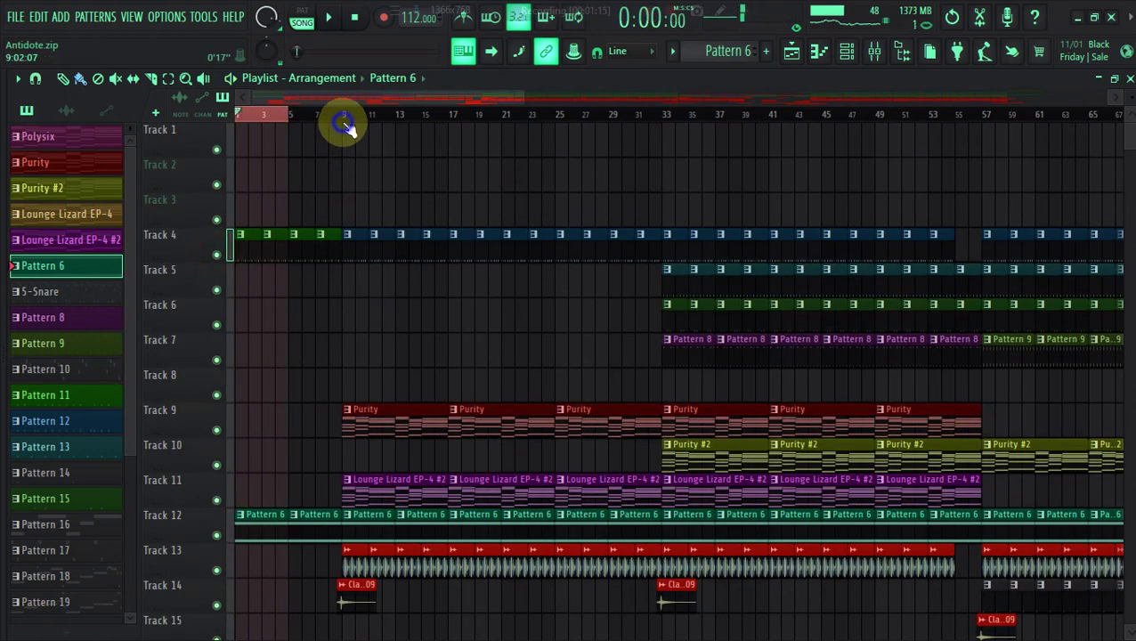
Select bars 9 to 12 as the playback range
left_click_drag(347, 118, 388, 125)
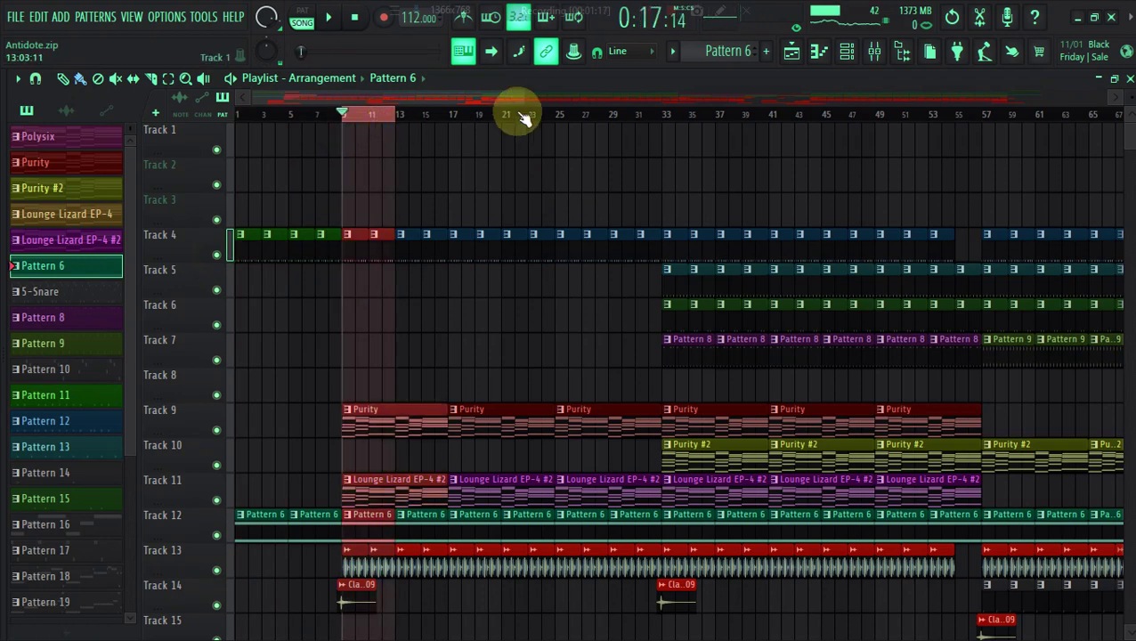
left_click_drag(525, 100, 406, 85)
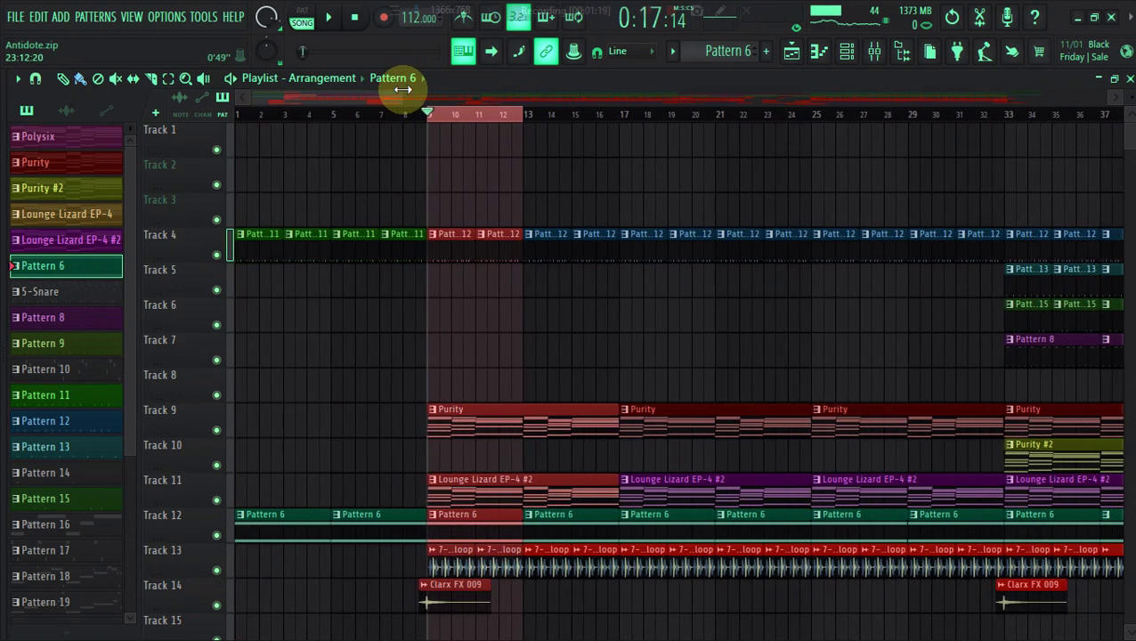
left_click_drag(392, 87, 352, 129)
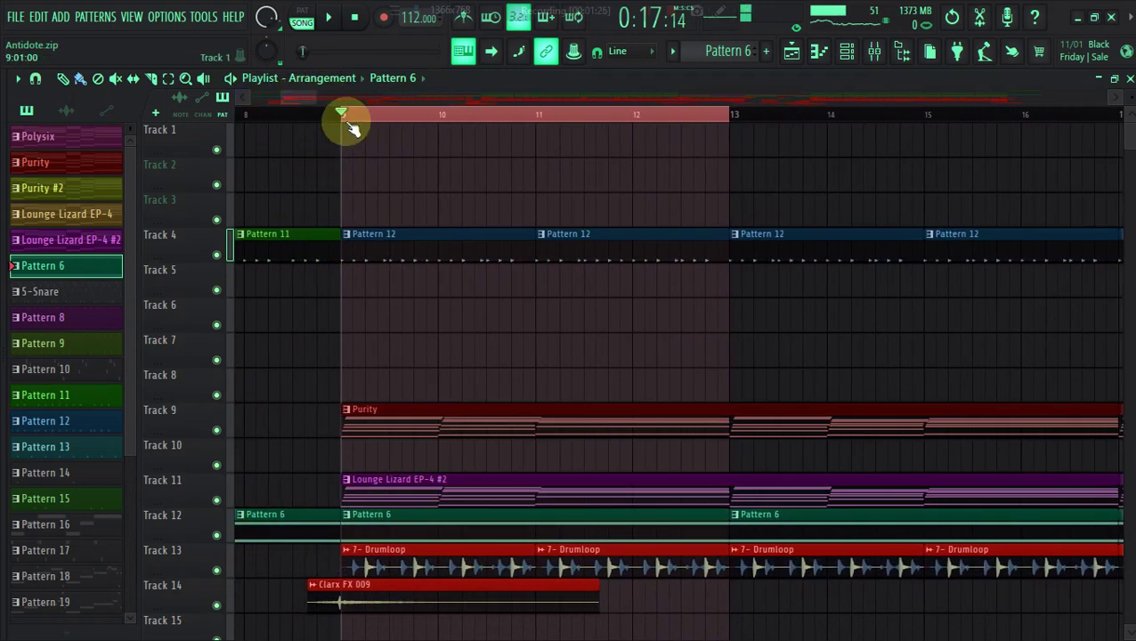
Solo Track 4 and audition its Pattern 12 clips over bars 9 to 12
right_click(223, 259)
key("space")
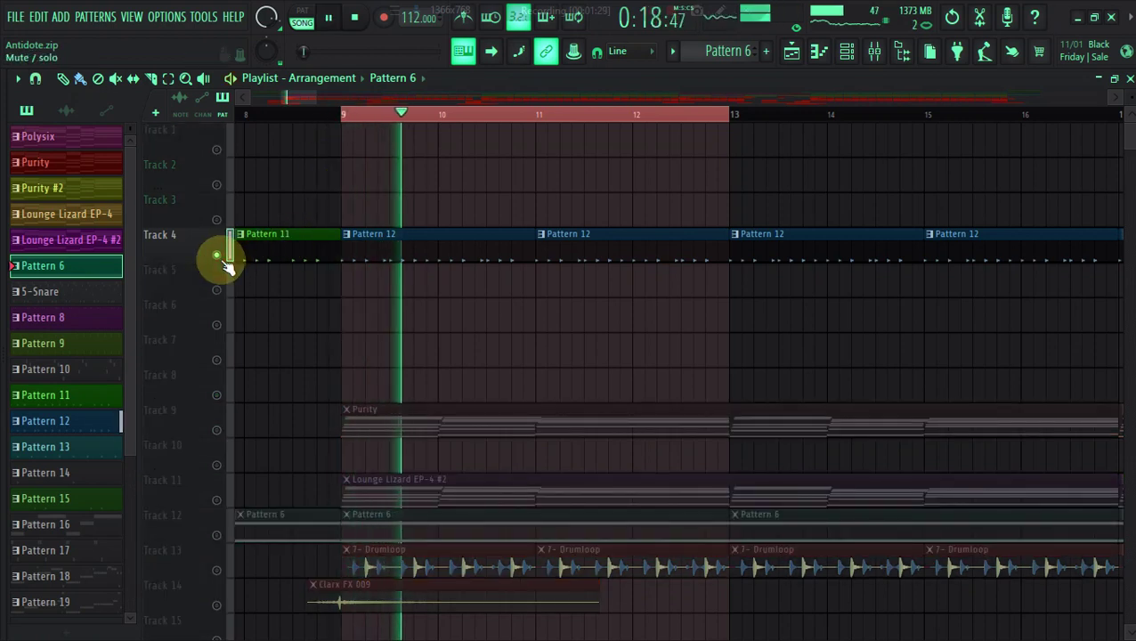
key("space")
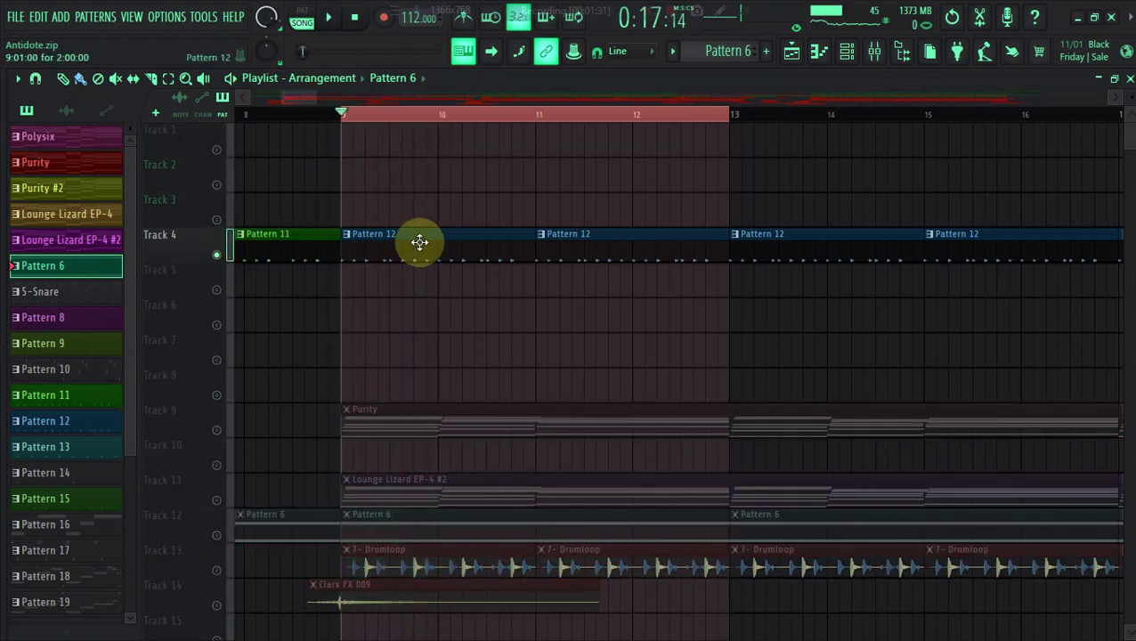
key("space")
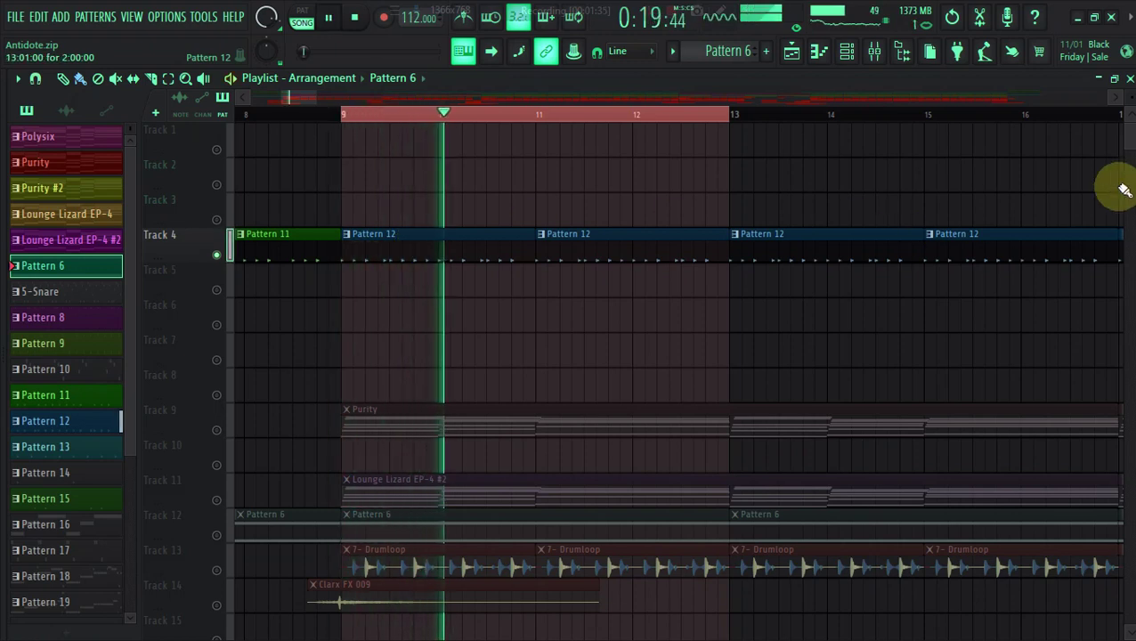
scroll(421, 453, "down", 2)
key("space")
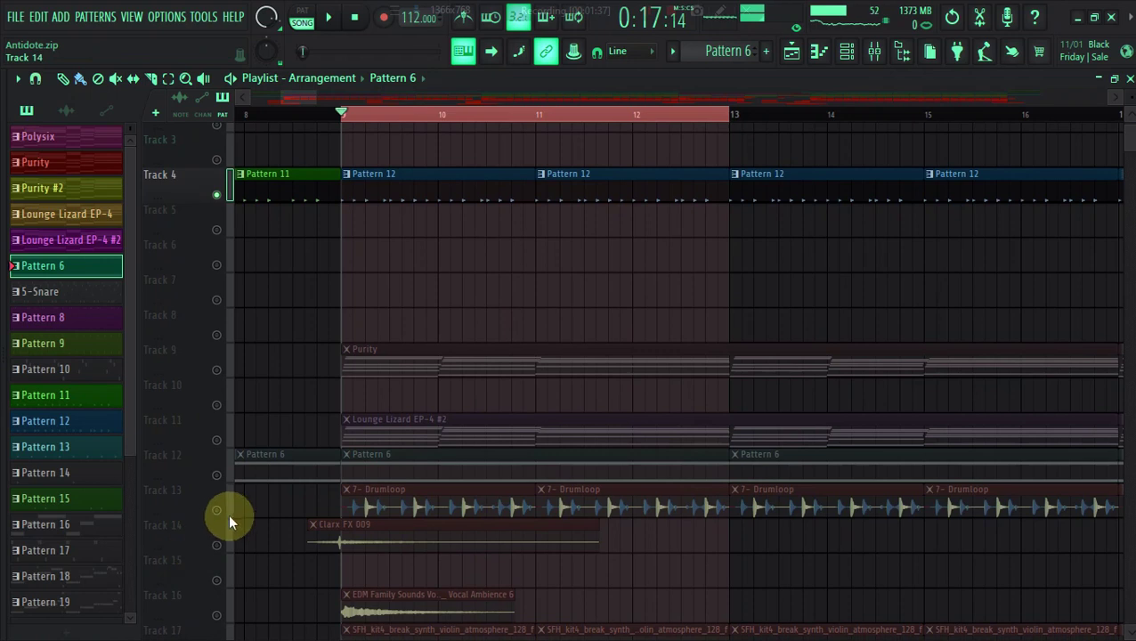
Unmute the 7- Drumloop on Track 13 and compare it with and without Track 4 over bars 9 to 12
left_click(217, 510)
key("space")
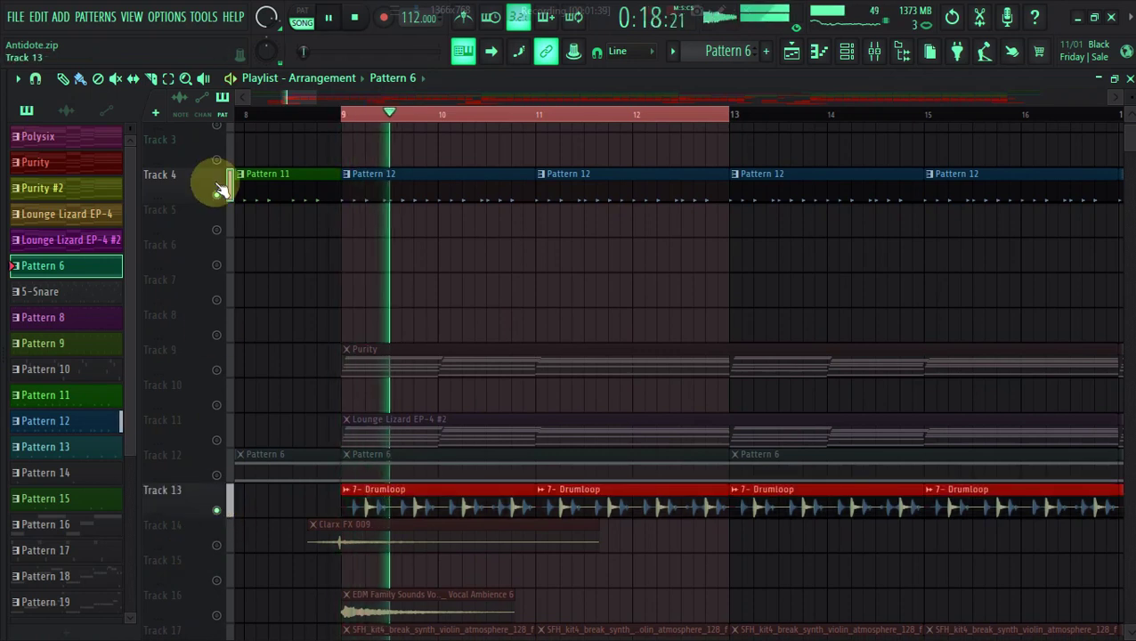
left_click(216, 193)
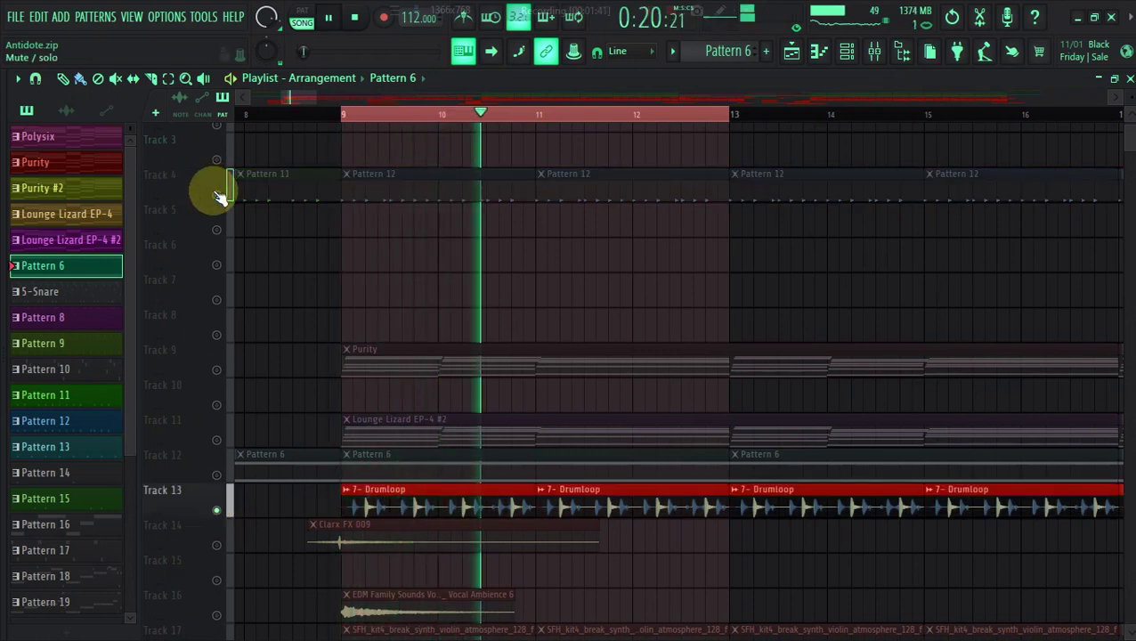
left_click(217, 193)
key("space")
key("space")
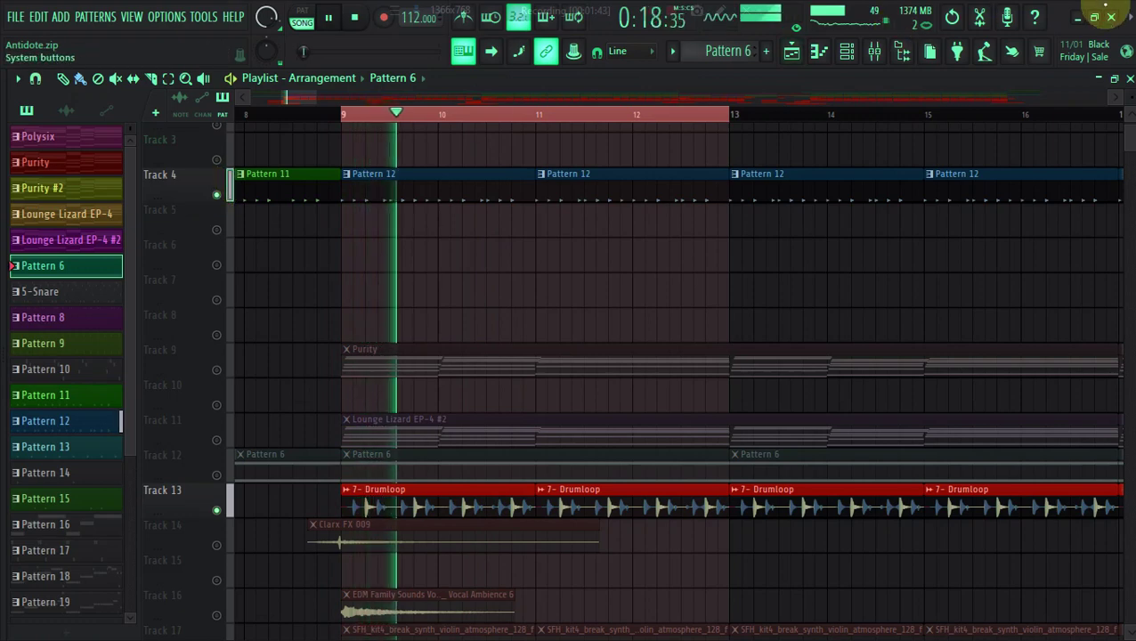
scroll(1126, 134, "down", 3)
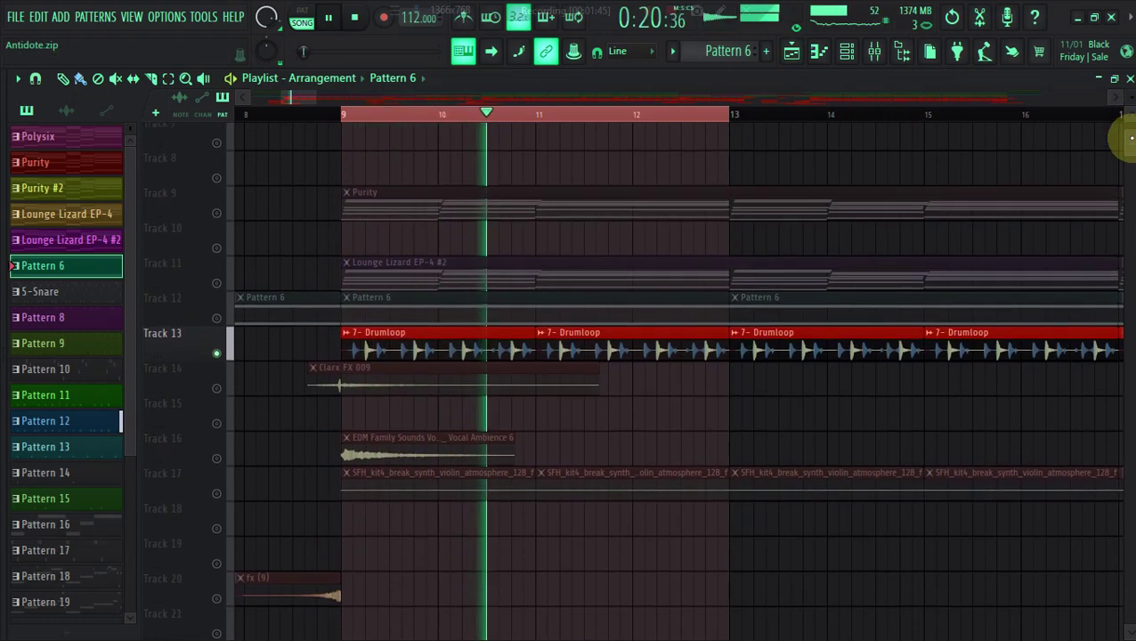
scroll(1127, 134, "up", 2)
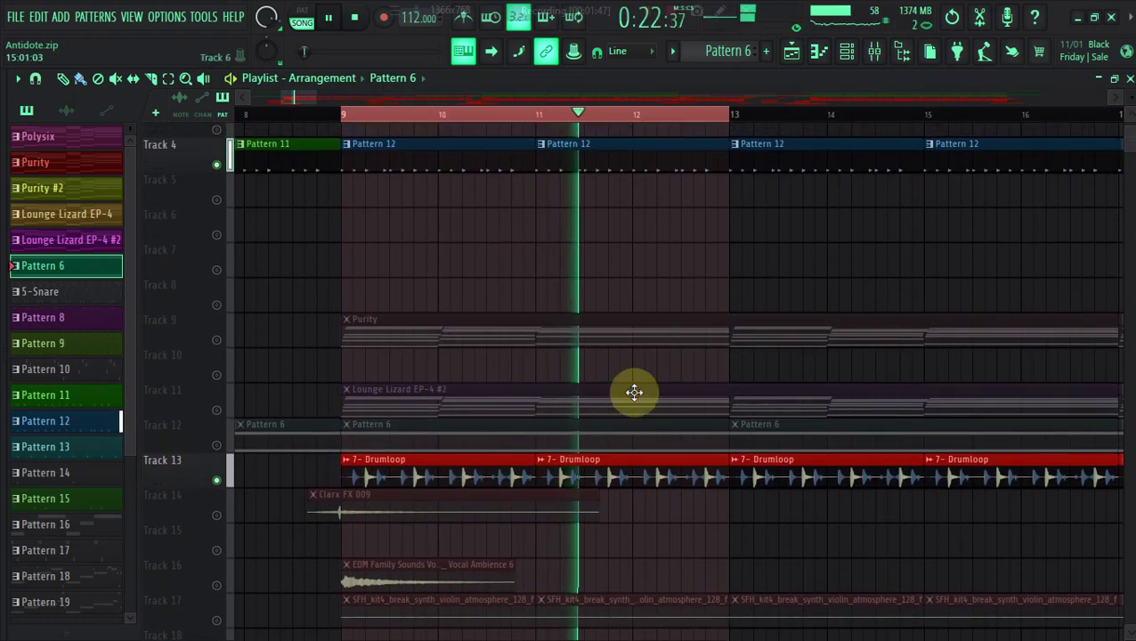
key("space")
Unmute Tracks 16, 14 and 17 and audition these layers together with Tracks 4 and 13 from bar 9
left_click(218, 586)
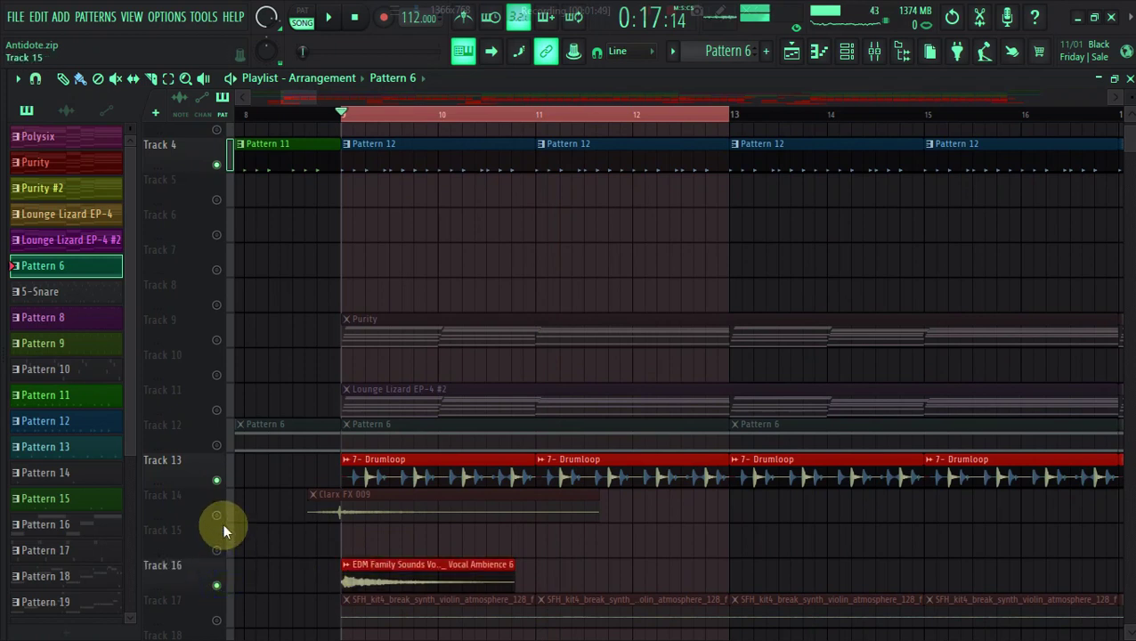
left_click(216, 515)
left_click(219, 622)
key("space")
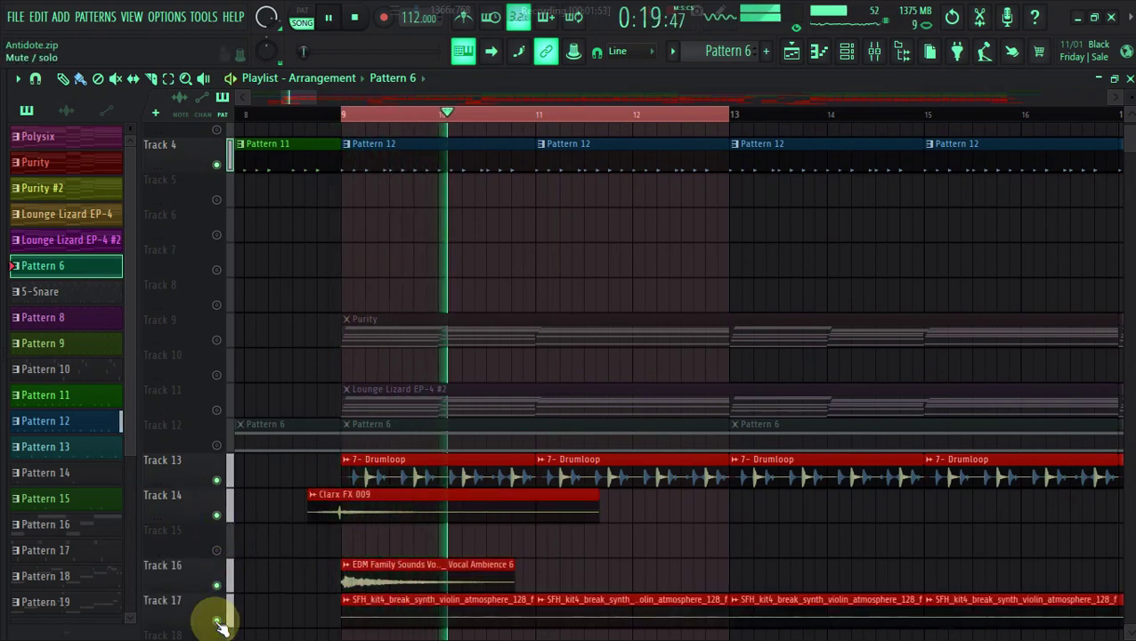
key("space")
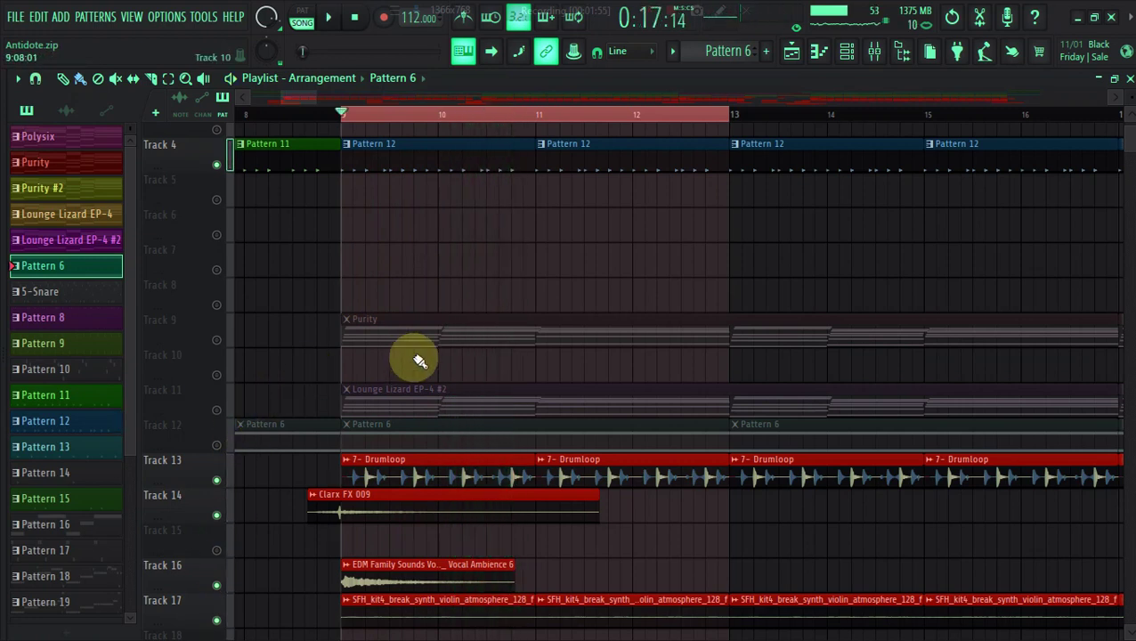
Examine the chord notes of the Purity clip on Track 9 in the piano roll and return to the playlist
double_click(404, 342)
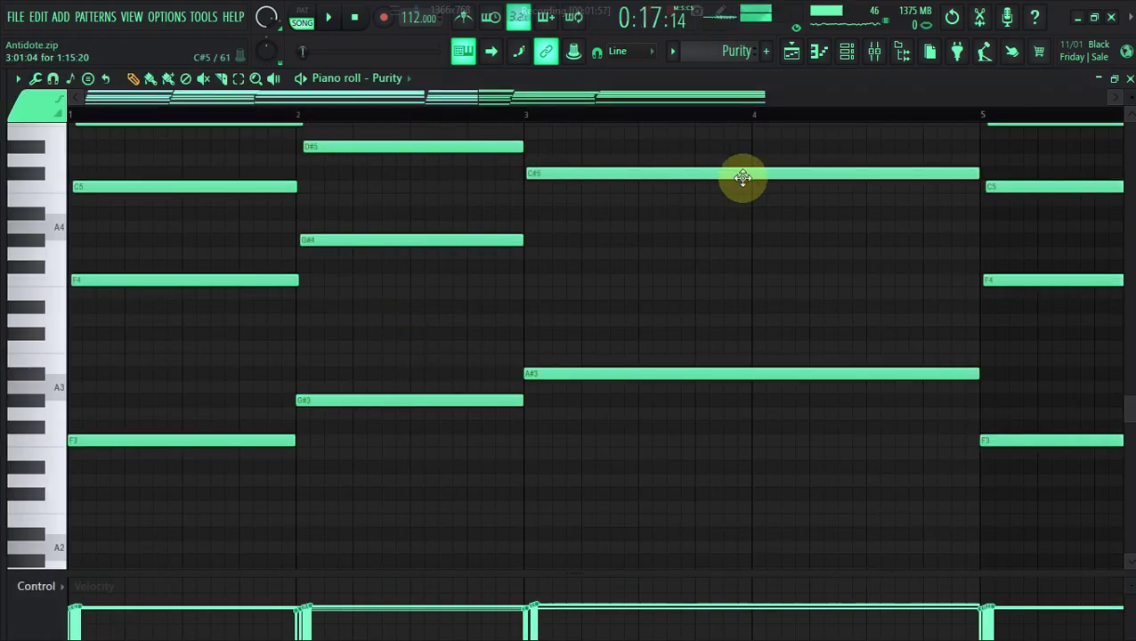
left_click_drag(476, 98, 1135, 144)
left_click_drag(1129, 409, 1128, 352)
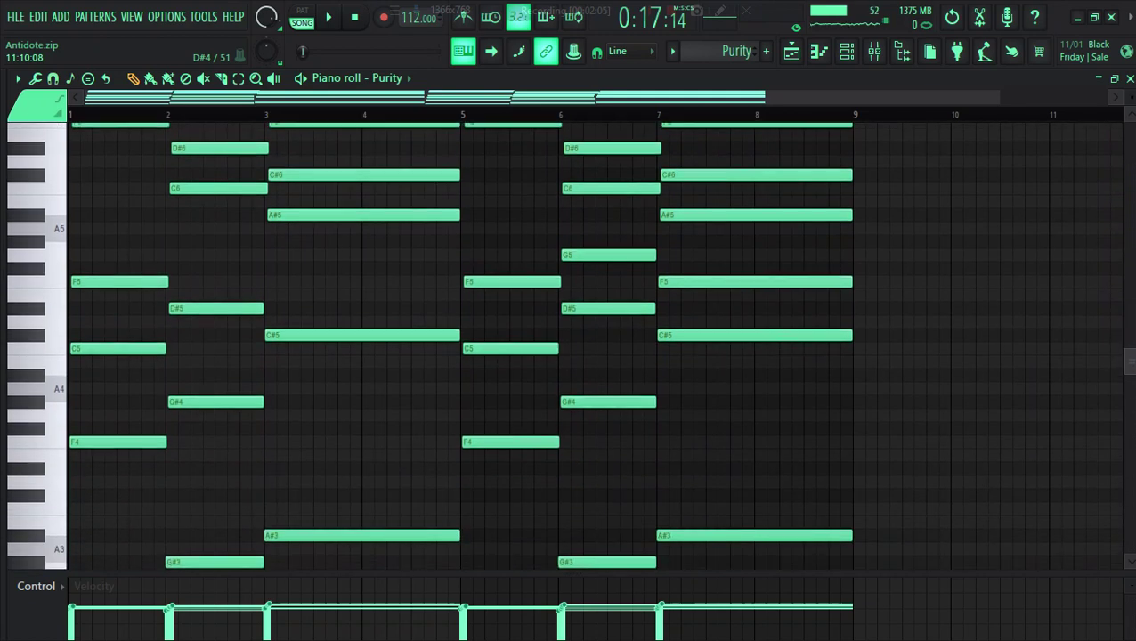
left_click(792, 50)
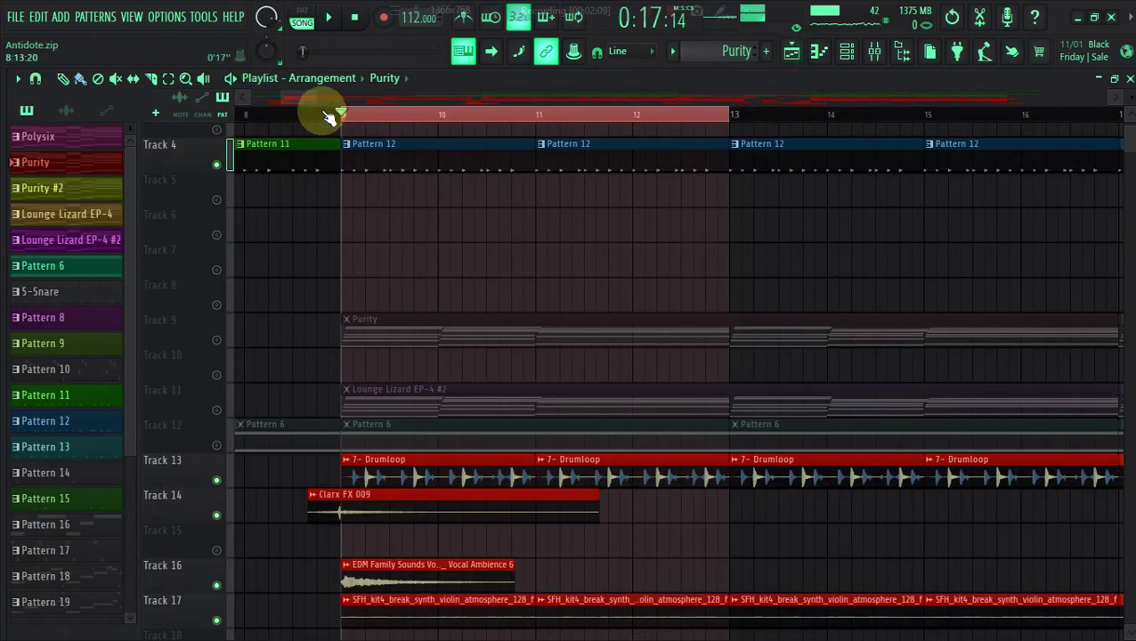
Extend the playback range to cover bars 9 to 32 of the arrangement
left_click_drag(320, 104, 760, 120)
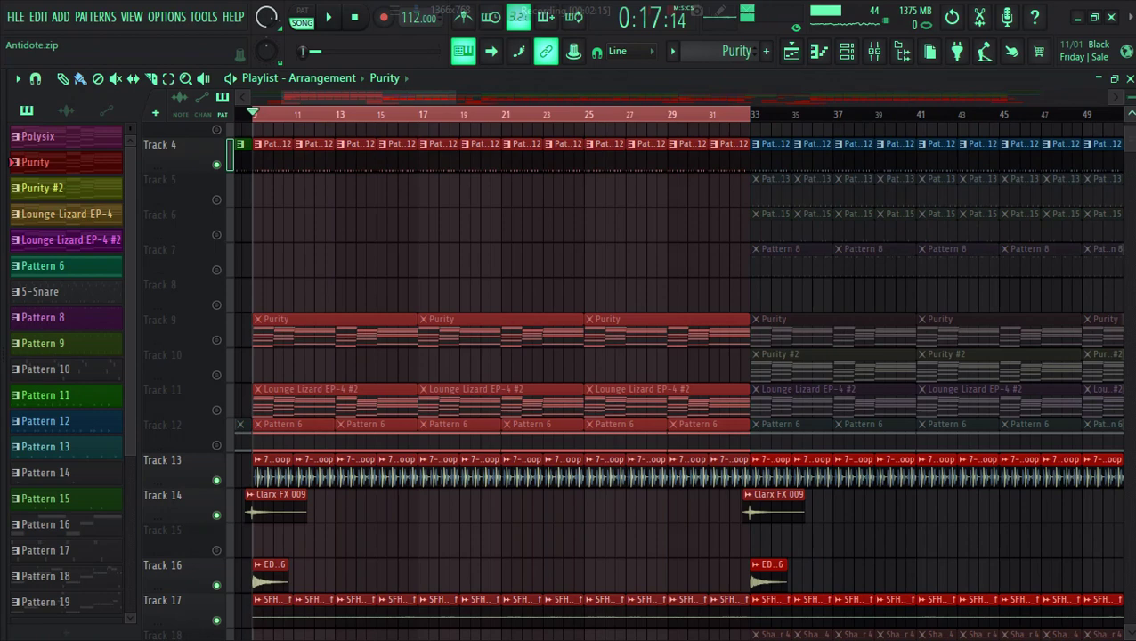
scroll(755, 142, "up", 1)
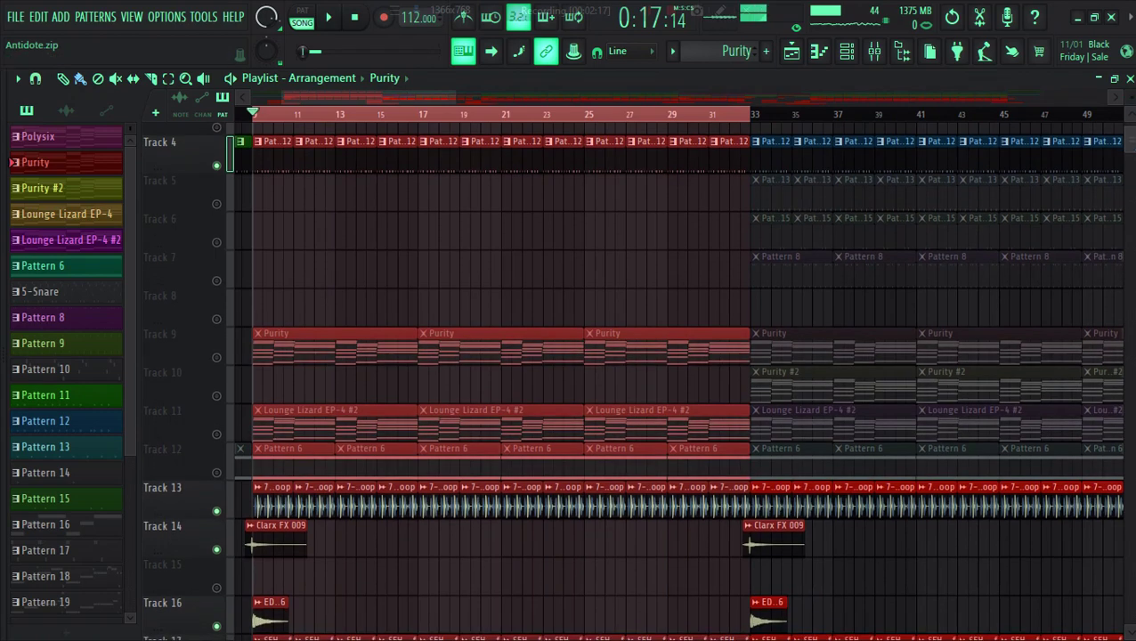
scroll(608, 159, "down", 2)
left_click_drag(458, 94, 360, 102)
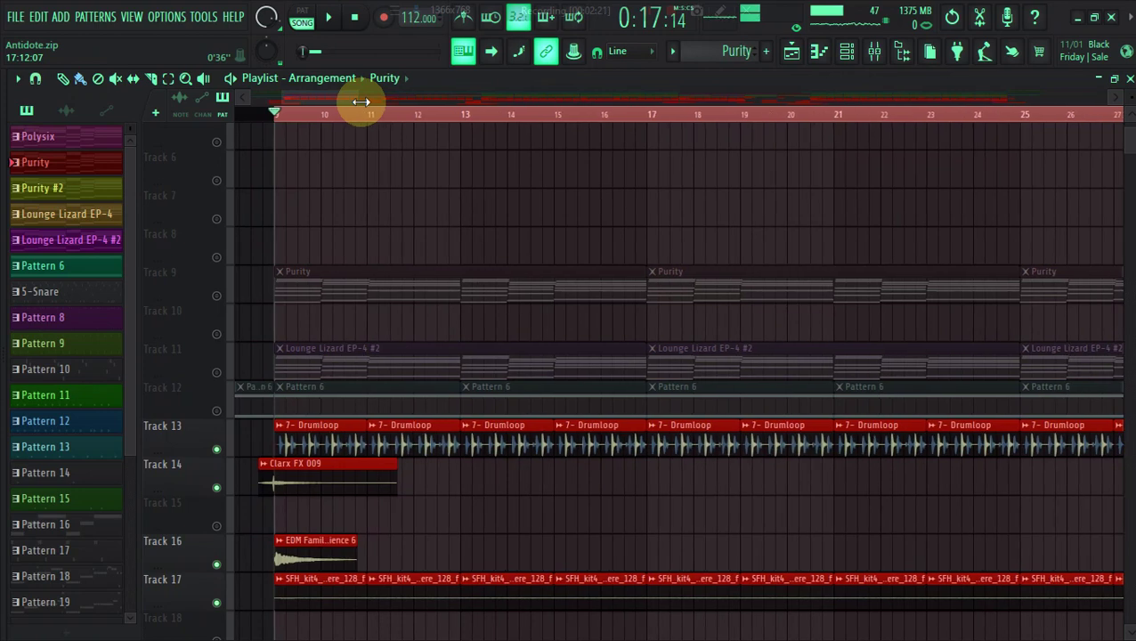
Bring back all tracks, audition the full section from bar 9, and stop playback
left_click(217, 374)
key("space")
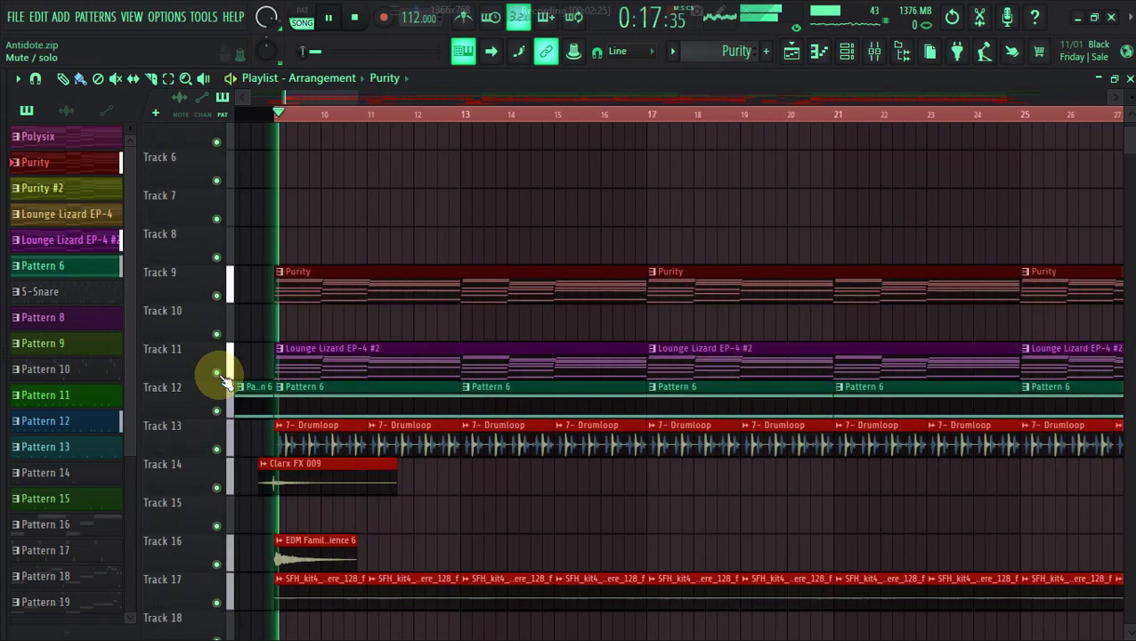
left_click_drag(343, 95, 566, 97)
scroll(601, 134, "up", 3)
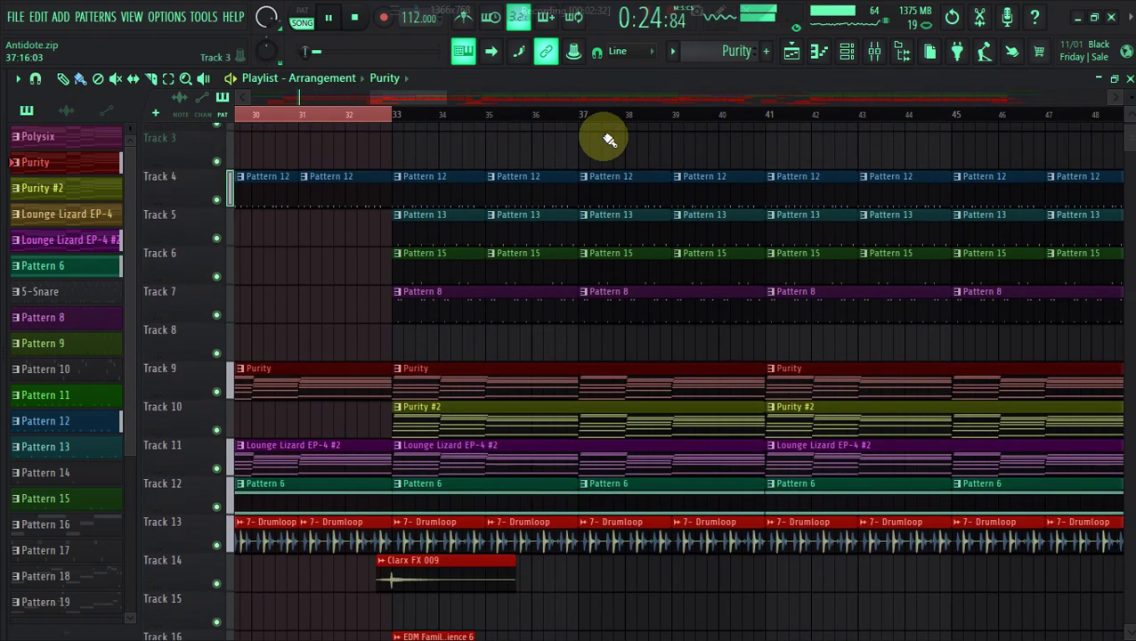
key("space")
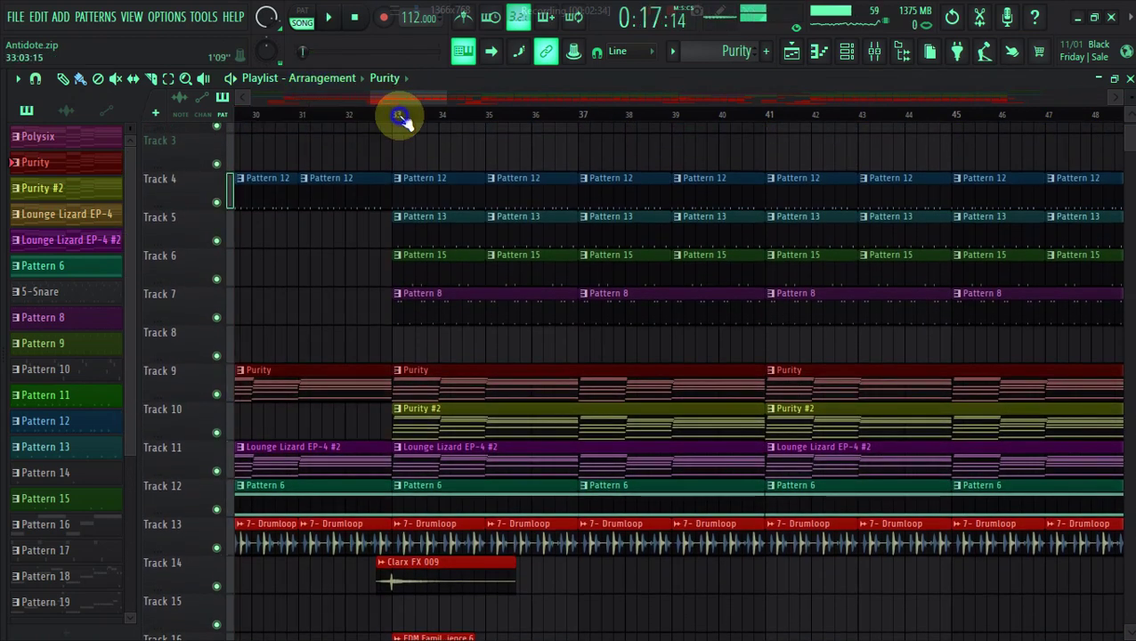
Select bars 33 to 36 as the playback range and audition Track 7's Pattern 8 clips in solo
left_click_drag(400, 118, 587, 159)
left_click(334, 266)
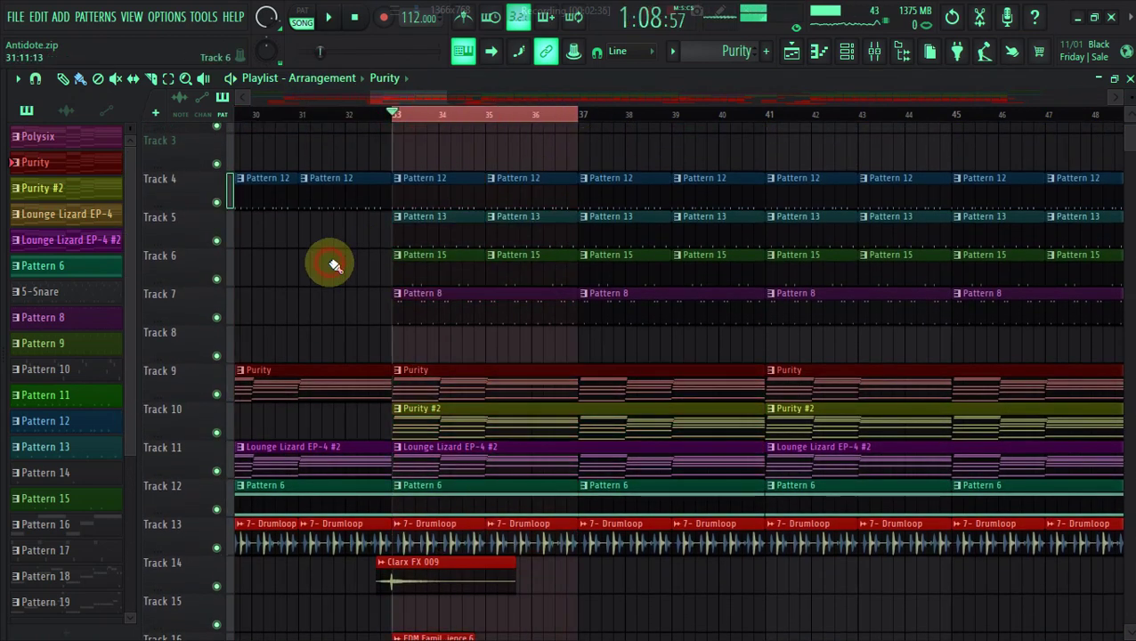
right_click(223, 319)
key("space")
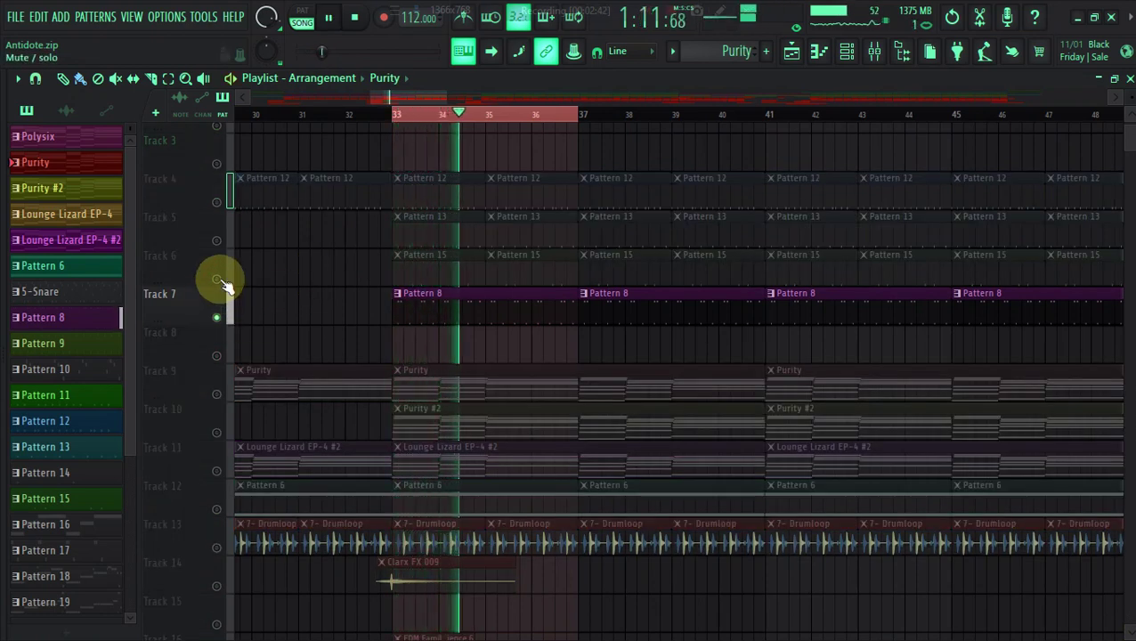
Audition Track 6's Pattern 15 clips and Track 5's Pattern 13 clips in solo over bars 33 to 36
right_click(223, 285)
key("space")
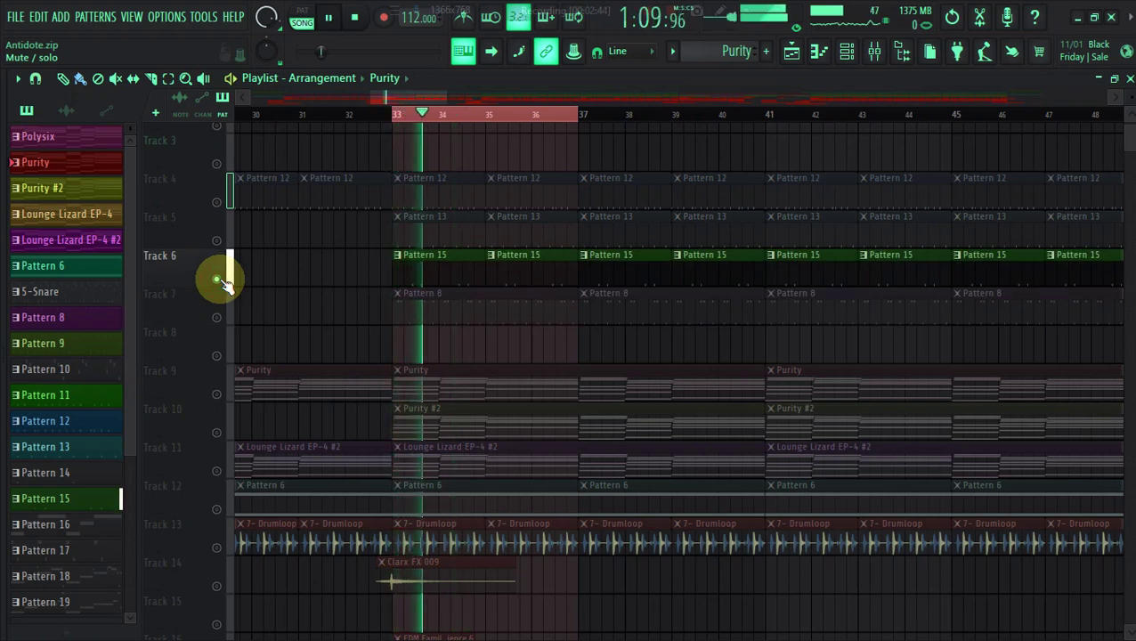
right_click(219, 242)
key("space")
key("space")
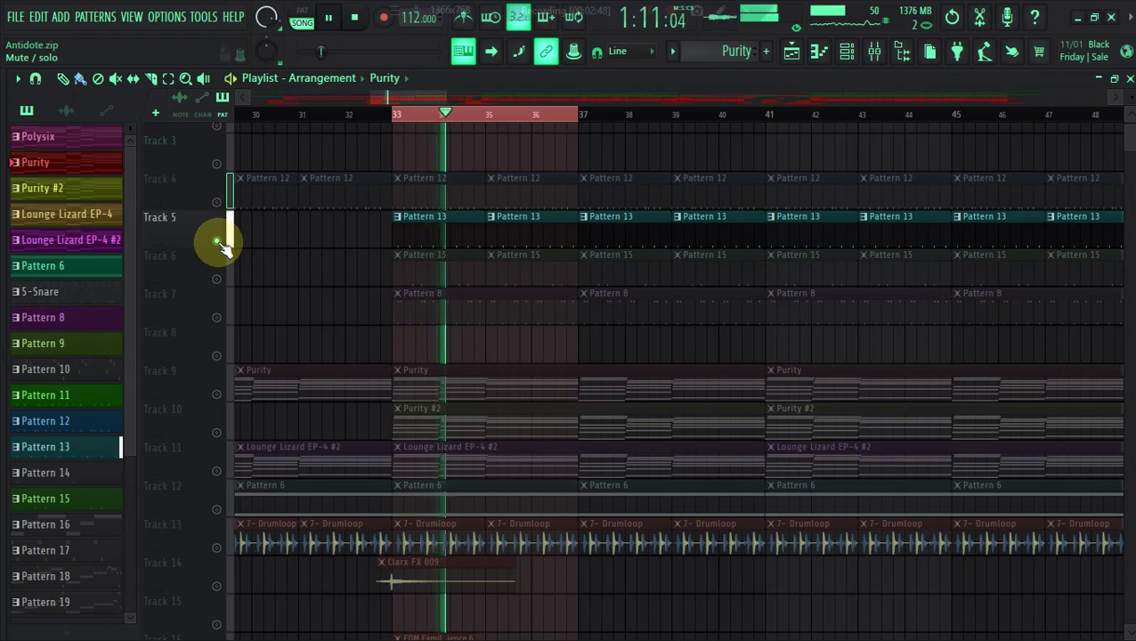
Solo Track 10, audition its Purity #2 clip from bar 33, and make Purity #2 the current pattern
right_click(220, 428)
key("space")
key("space")
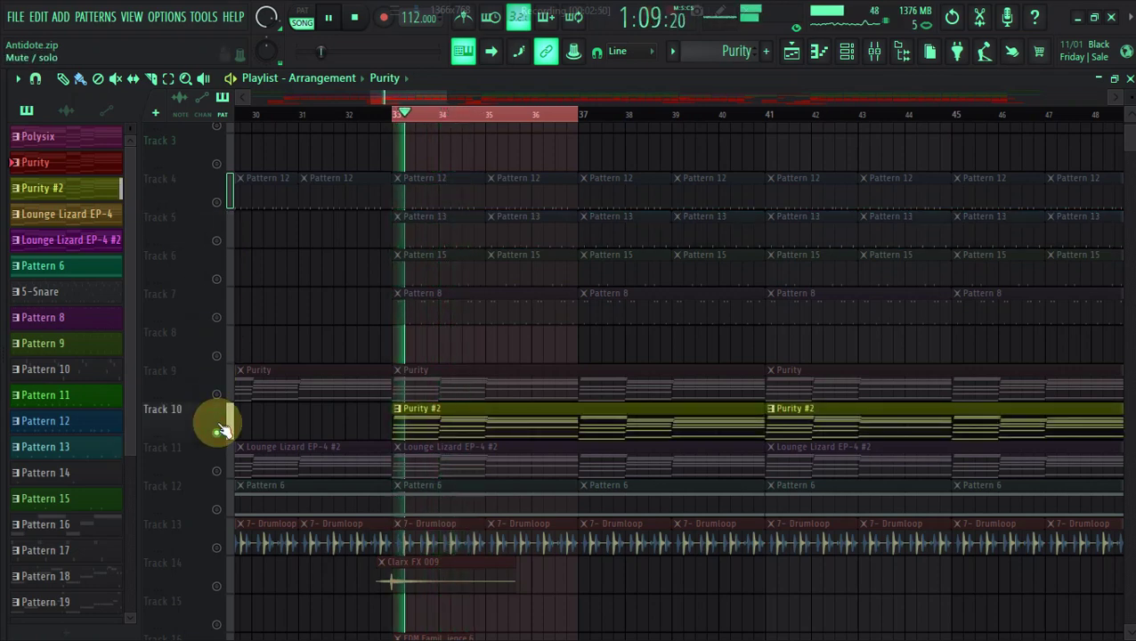
left_click(413, 426)
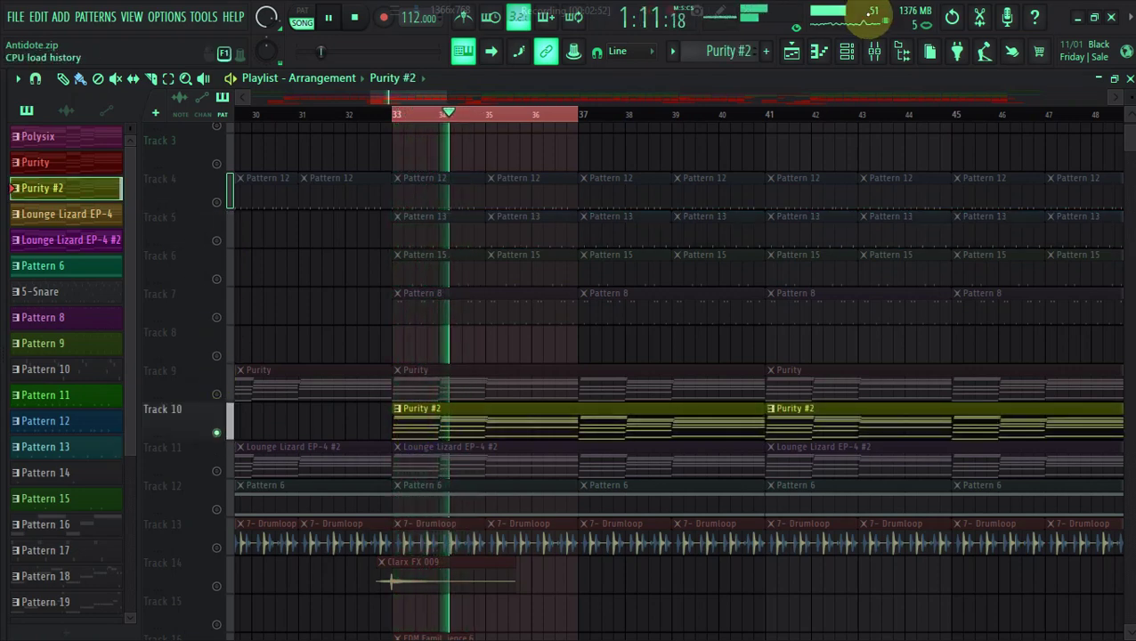
Find the Purity #2 channel in the channel rack and check its Tomorrow VEP preset in the plugin window
left_click(848, 50)
left_click(229, 137)
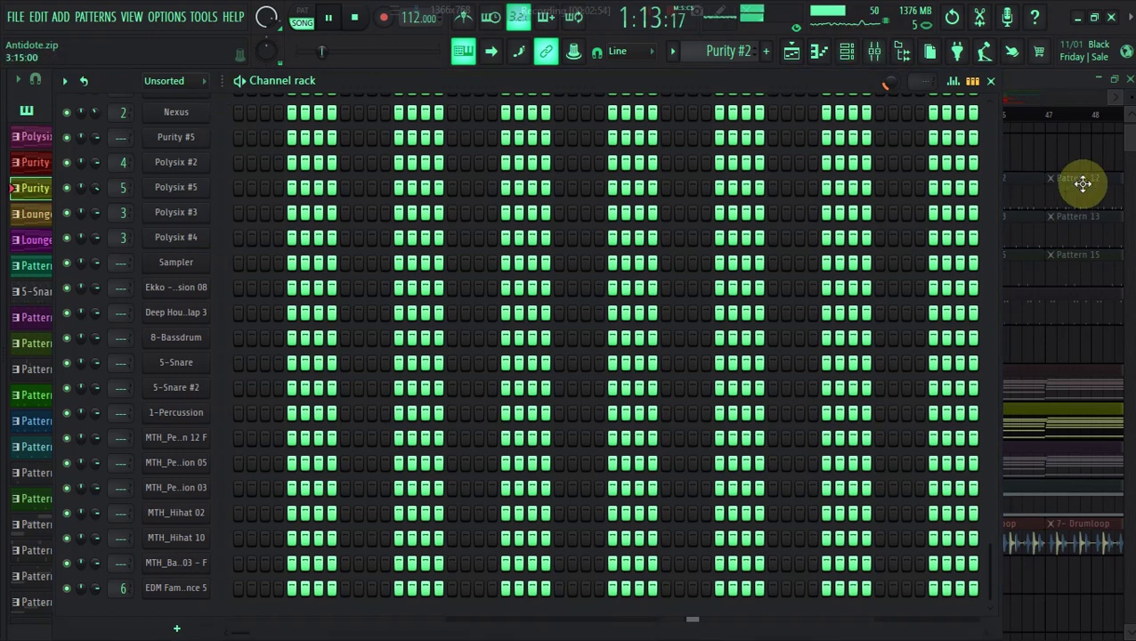
left_click_drag(991, 319, 994, 237)
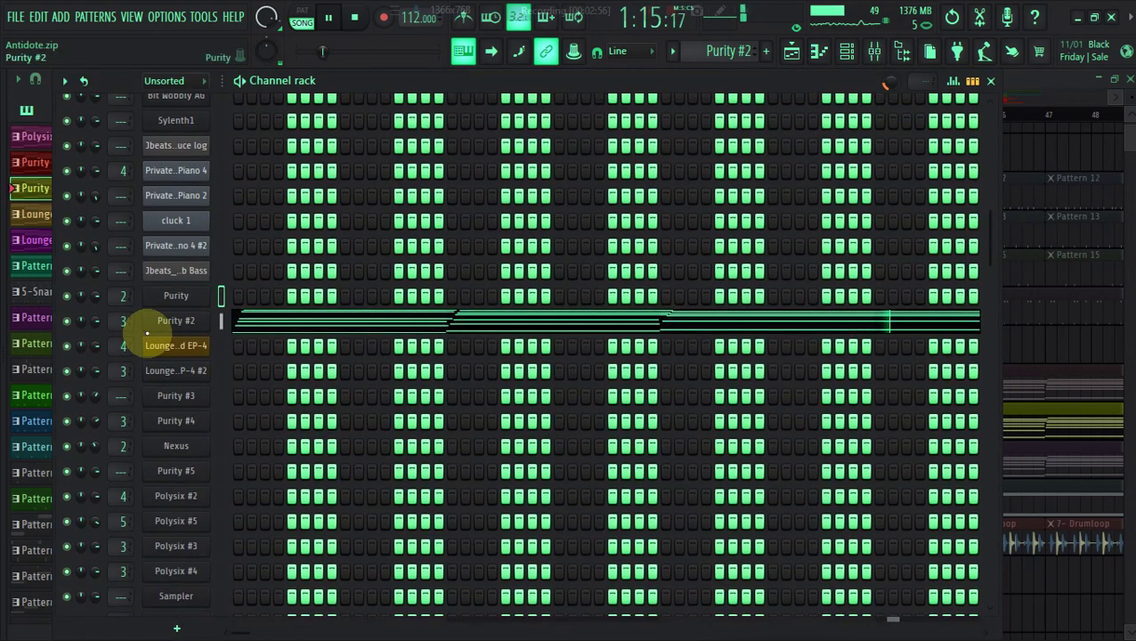
left_click(170, 328)
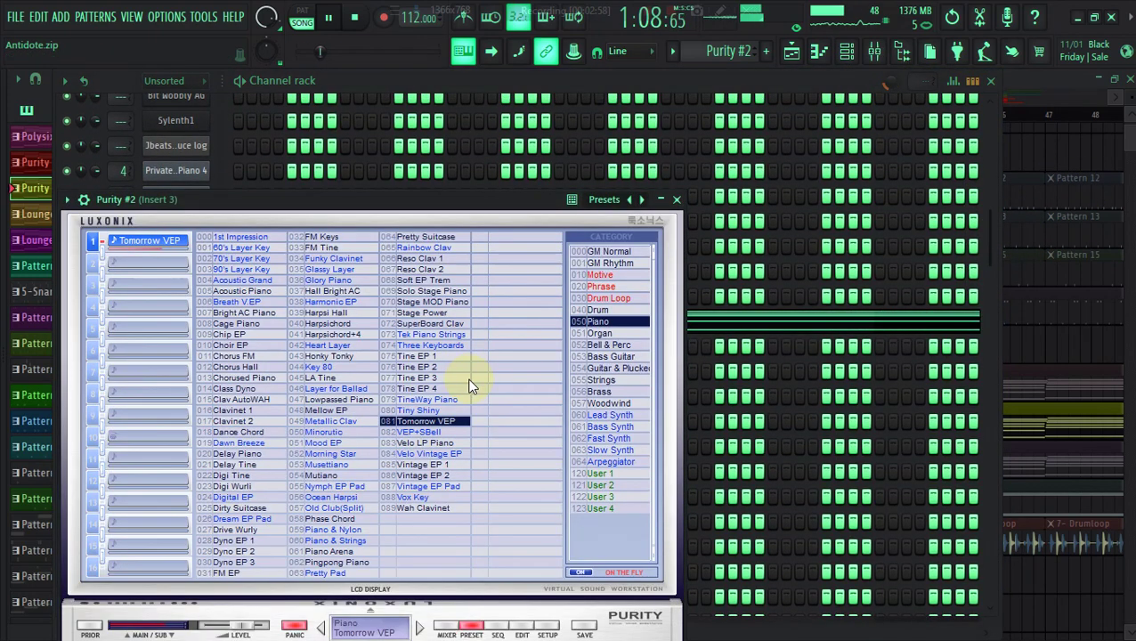
left_click(842, 80)
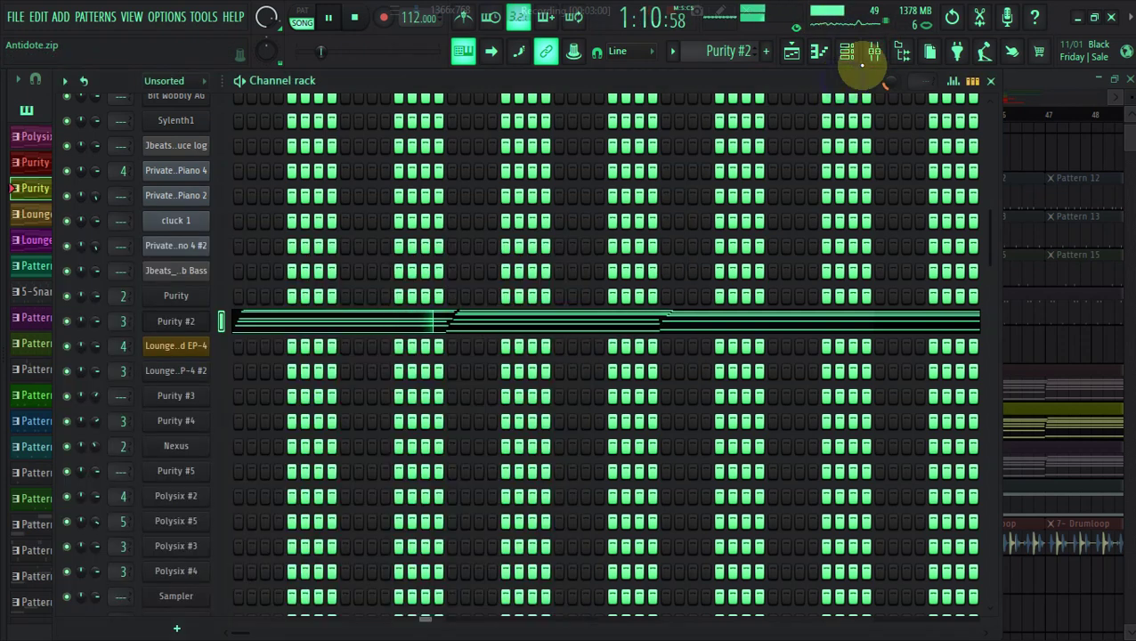
Inspect the effects on mixer Insert 3, view the Giant droner chorus settings, and return to the playlist
left_click(876, 58)
left_click_drag(250, 235, 140, 222)
left_click(152, 222)
left_click(185, 231)
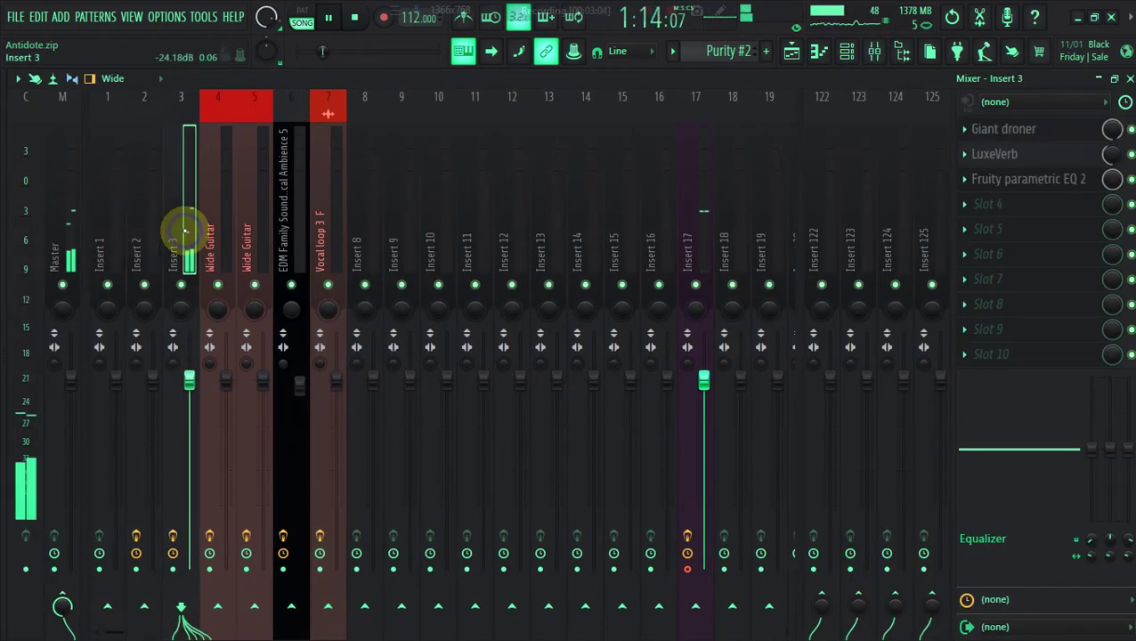
left_click(1047, 134)
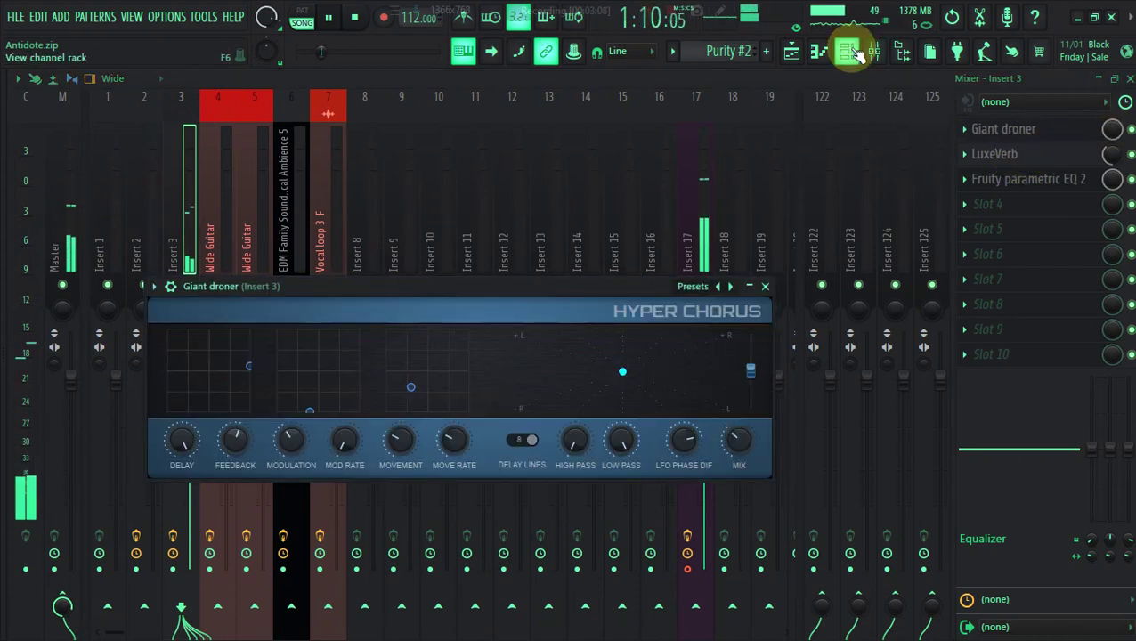
left_click(791, 54)
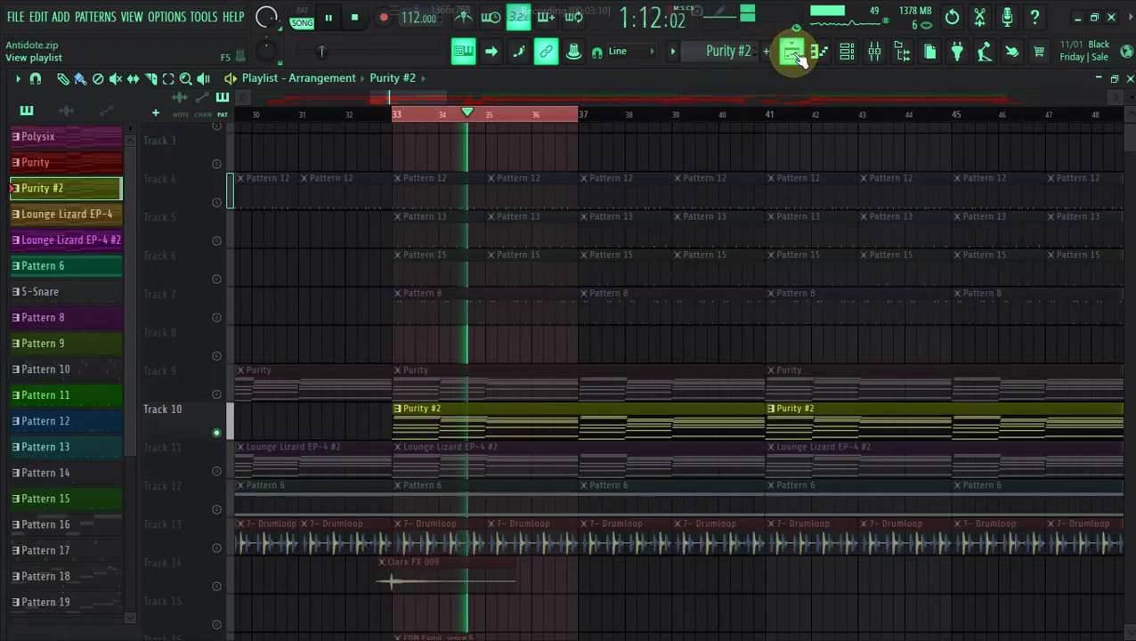
Release the Track 10 solo to bring back all tracks and audition bars 33 to 36
key("space")
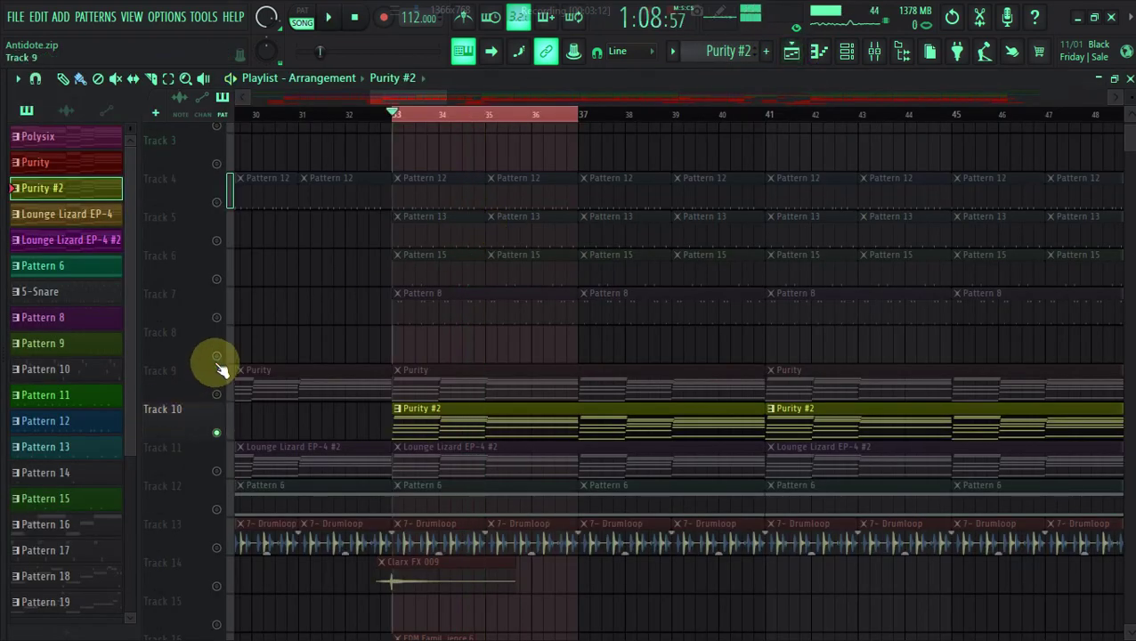
left_click(216, 361)
key("space")
left_click_drag(452, 101, 431, 101)
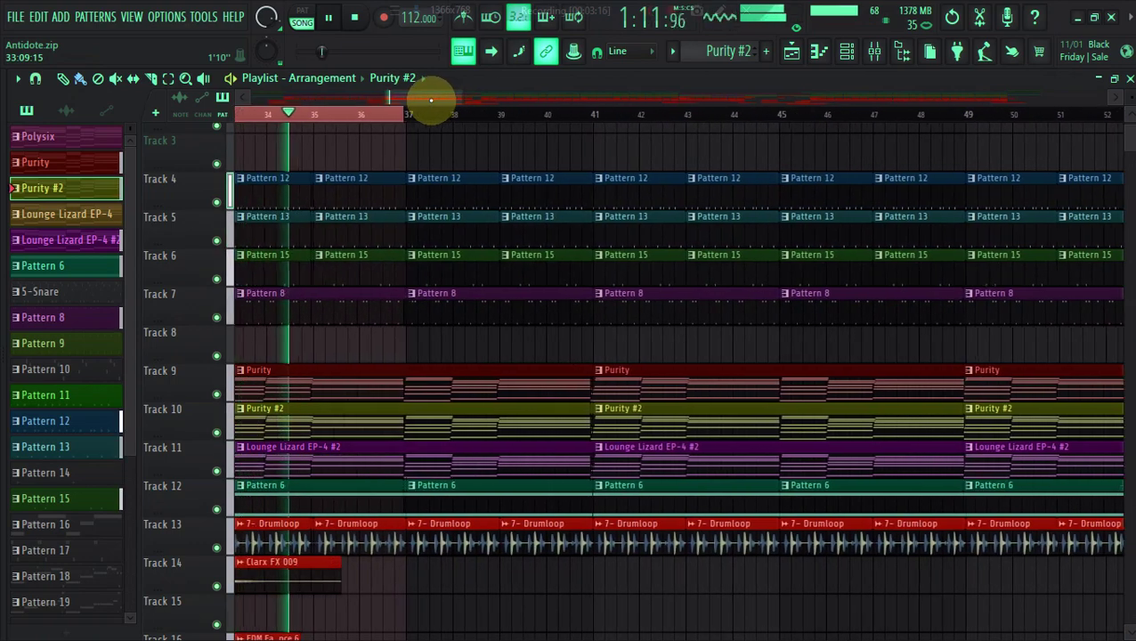
scroll(431, 100, "left", 2)
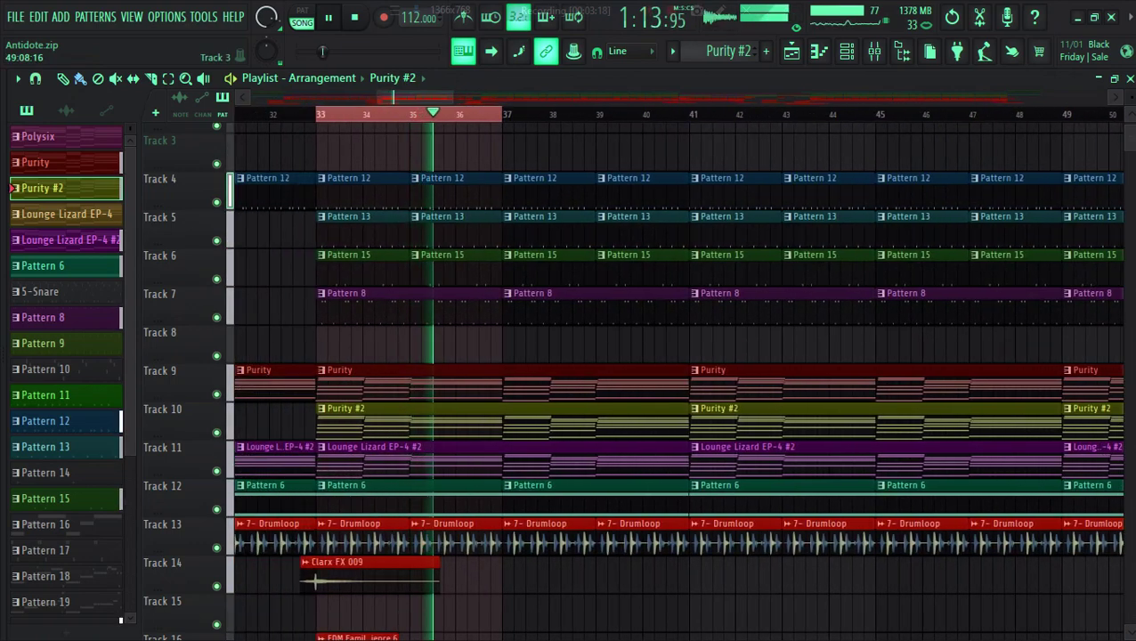
Stop playback, pick the Pattern 20 clip on Track 19, and extend the playback range to bars 33 to 40
left_click_drag(1133, 131, 1134, 148)
key("space")
left_click(372, 191)
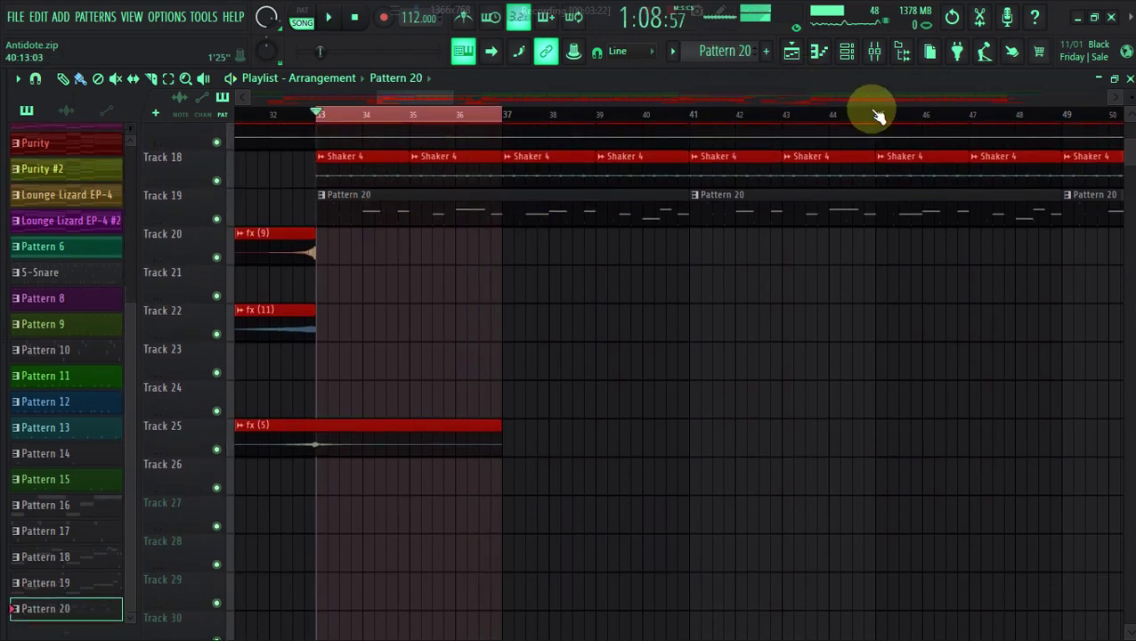
left_click_drag(689, 116, 697, 114)
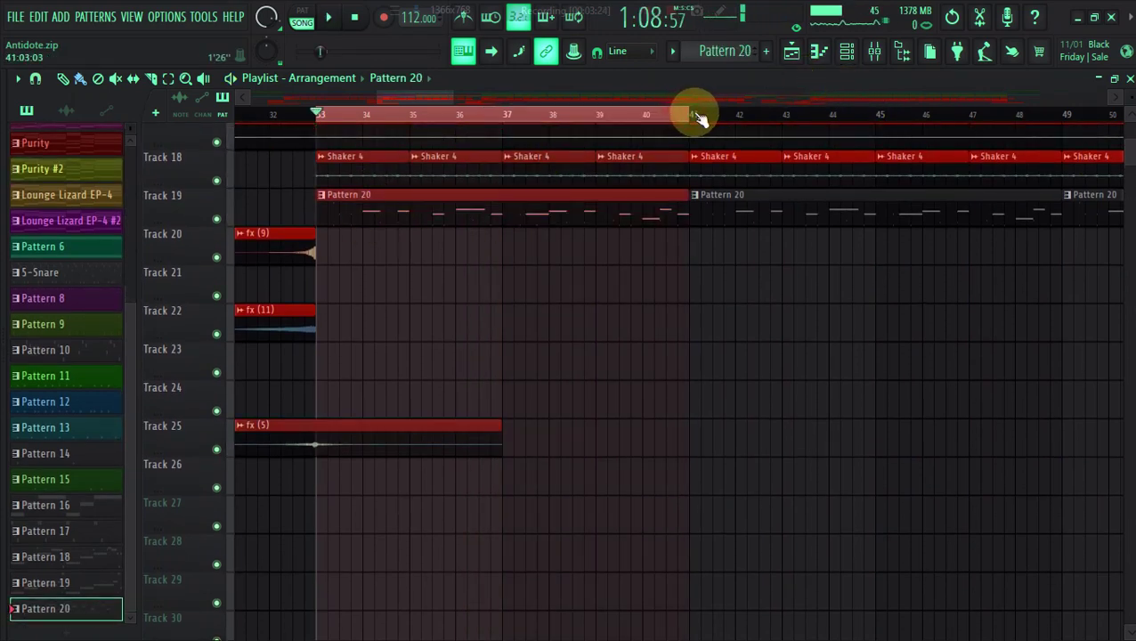
View the Jbeats sauce log channel's synth settings and play Pattern 20 on its own in pattern mode
left_click(849, 50)
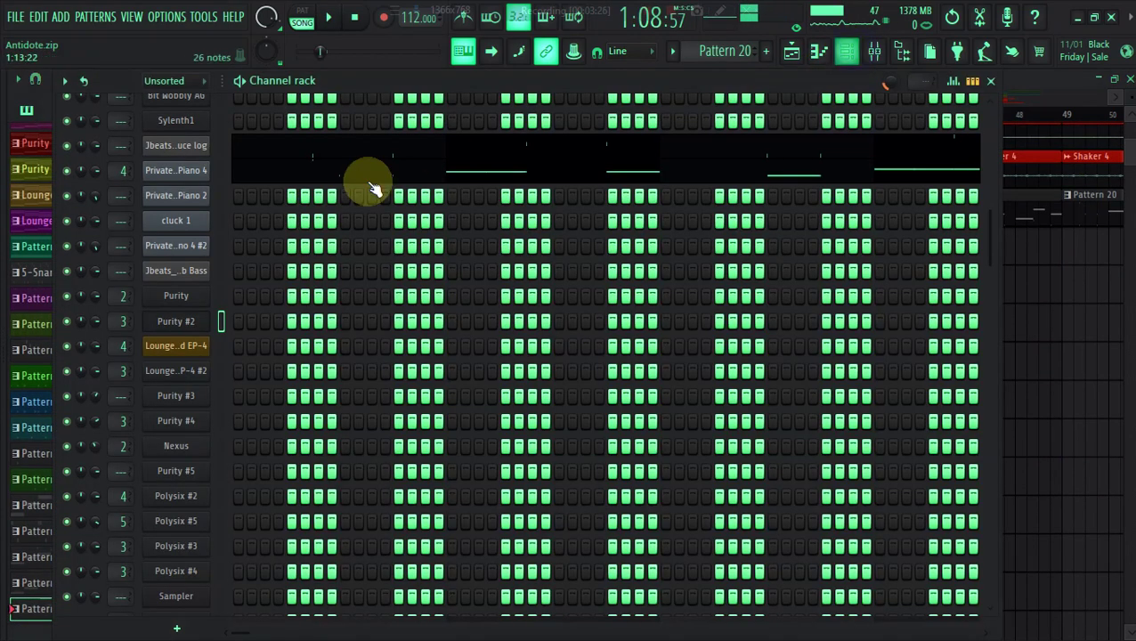
left_click(172, 148)
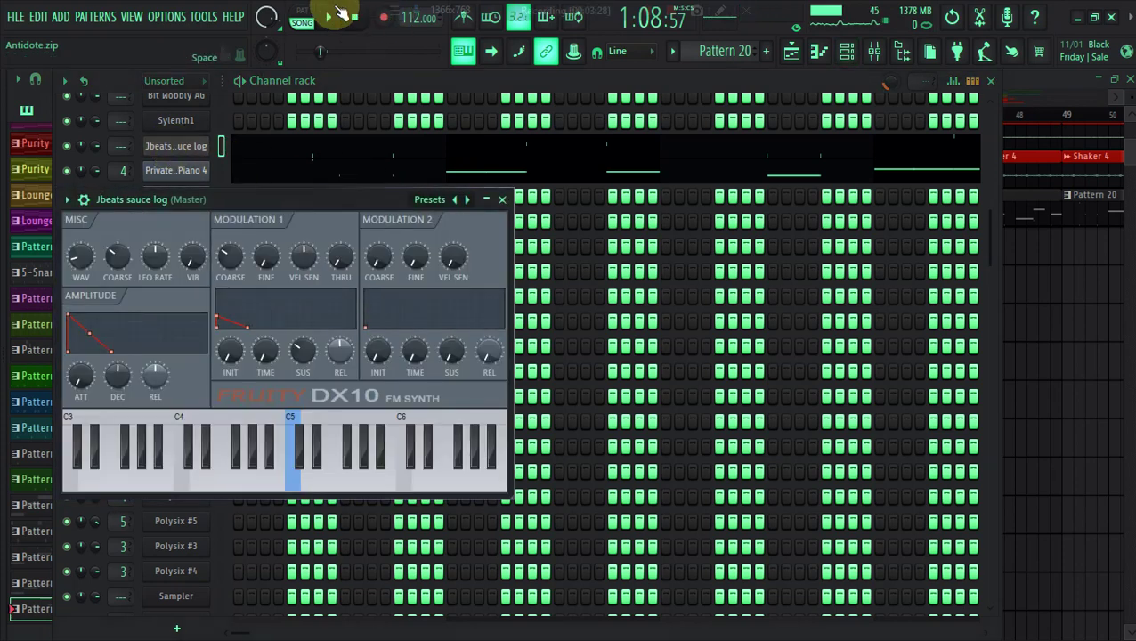
left_click(329, 18)
left_click(348, 80)
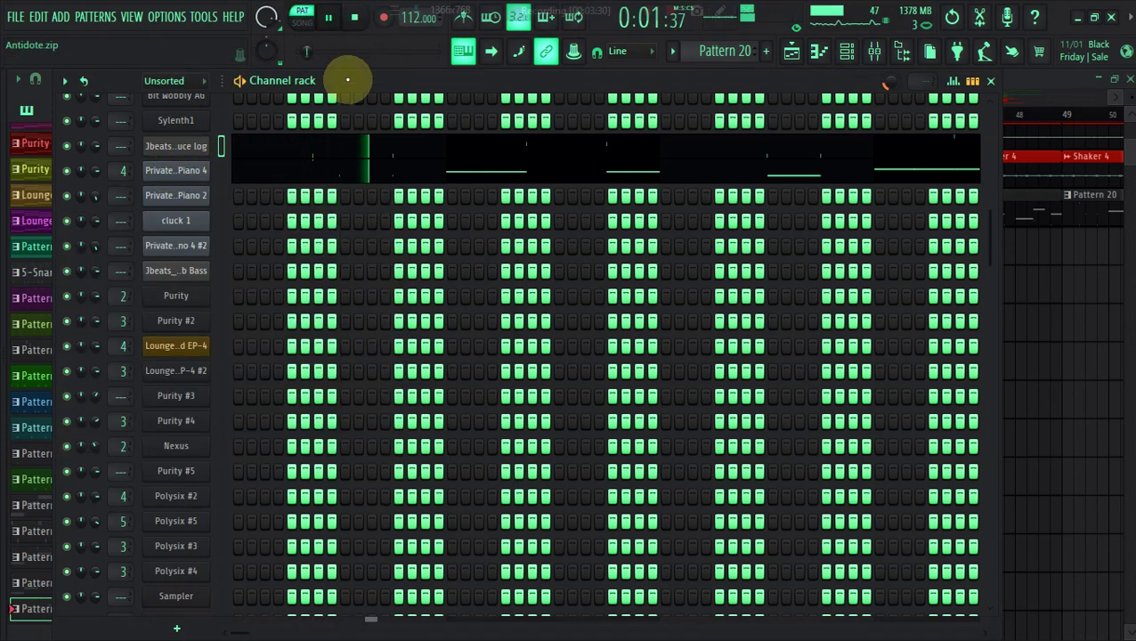
Mute the Jbeats sauce log channel, replay Pattern 20, and open the Private School Piano 4 synth
left_click(66, 145)
key("space")
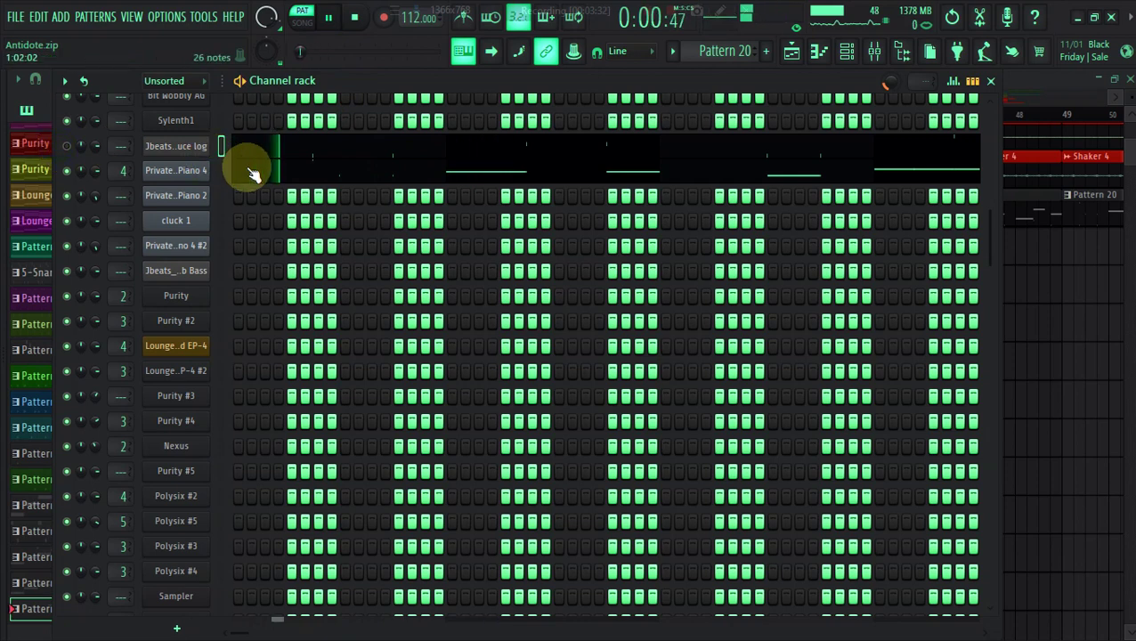
left_click(192, 175)
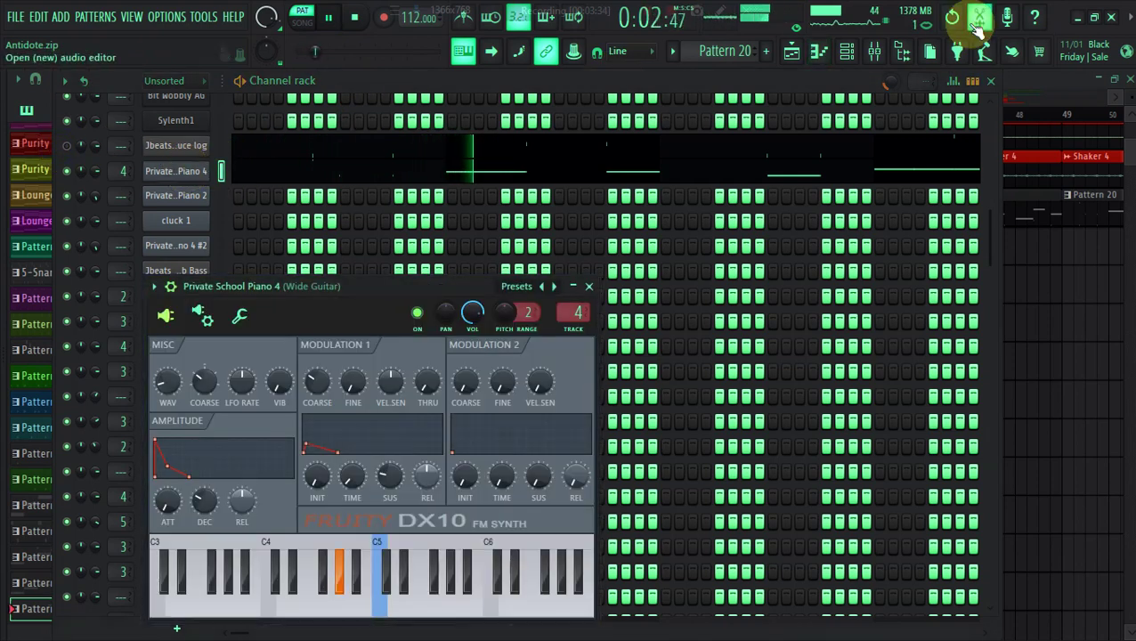
Inspect the Wide Guitar mixer track's Fruity Parametric EQ 2, Fruity Stereo Shaper and Hyper Chorus effects while the pattern plays
left_click(875, 52)
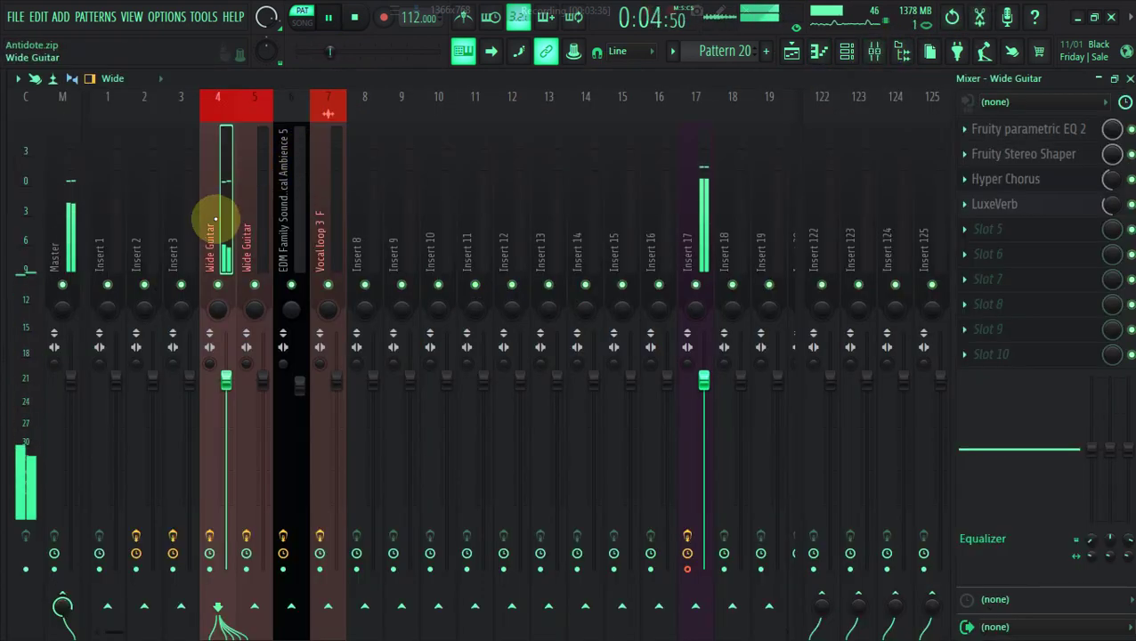
left_click(1078, 132)
left_click(1042, 156)
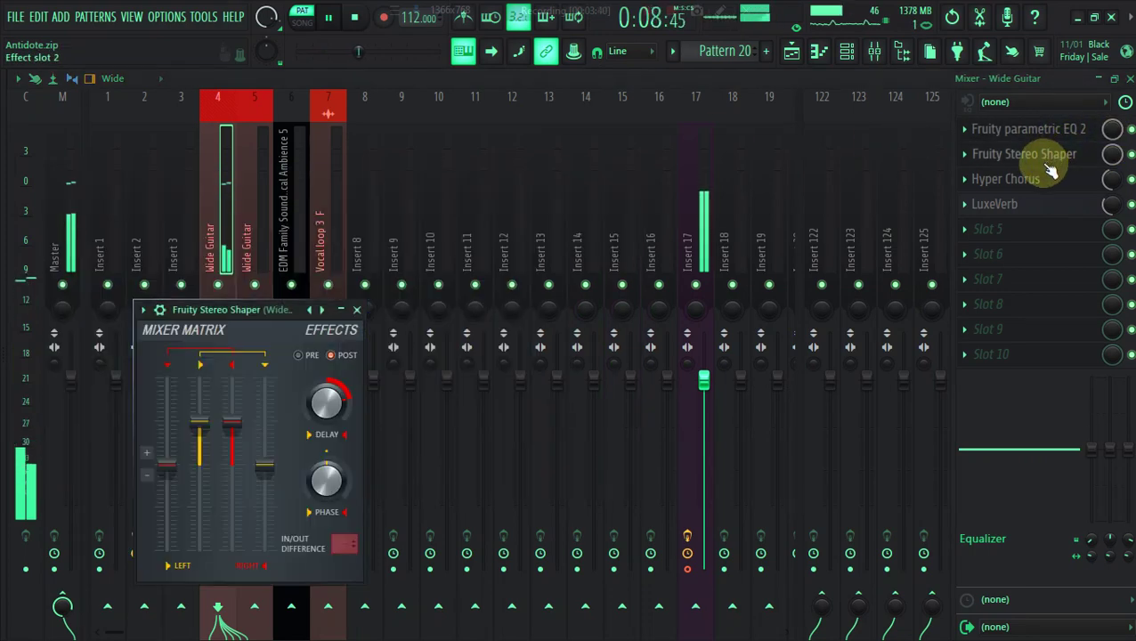
left_click(1037, 187)
Unmute the Jbeats sauce log channel, audition it with Private School Piano 4 muted, view its synth, and unmute the piano channel
left_click(850, 56)
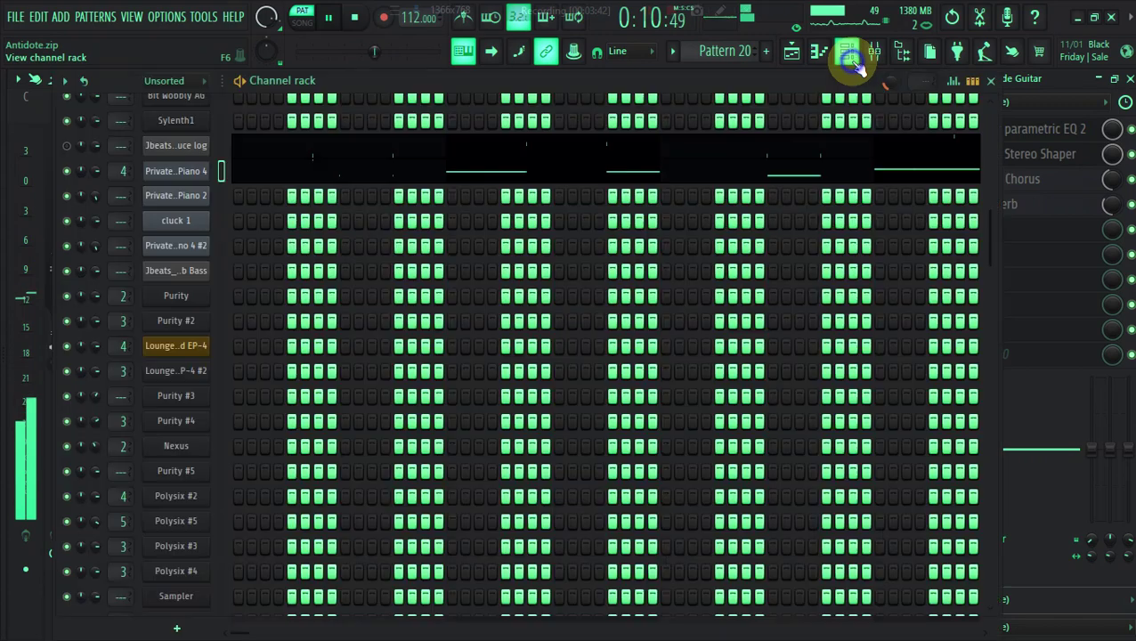
left_click(169, 173)
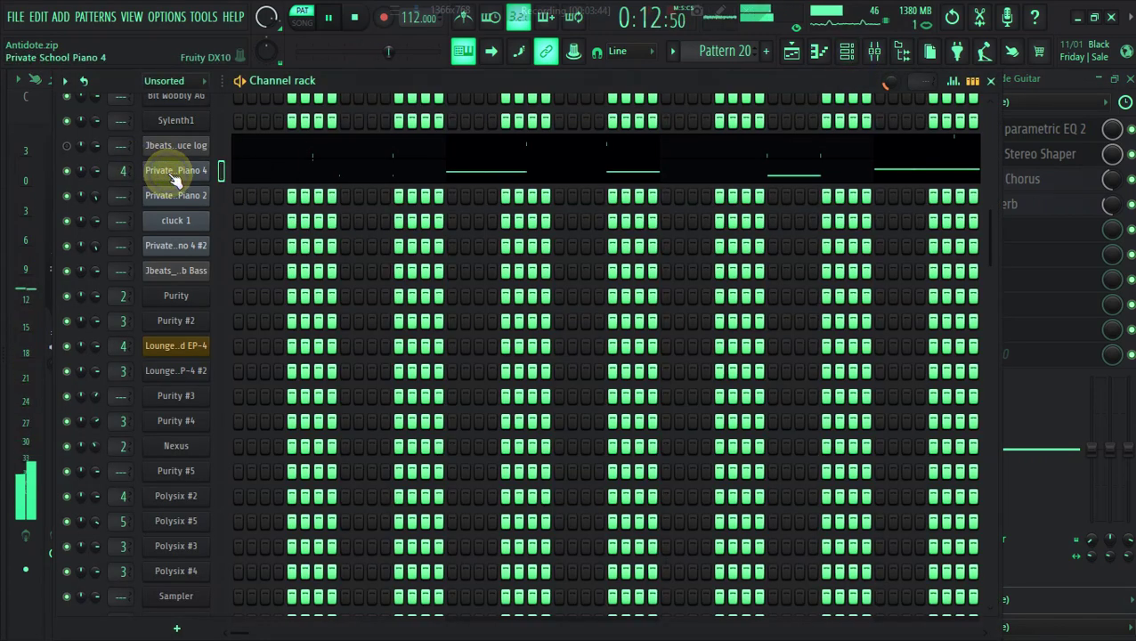
left_click(64, 149)
left_click(67, 172)
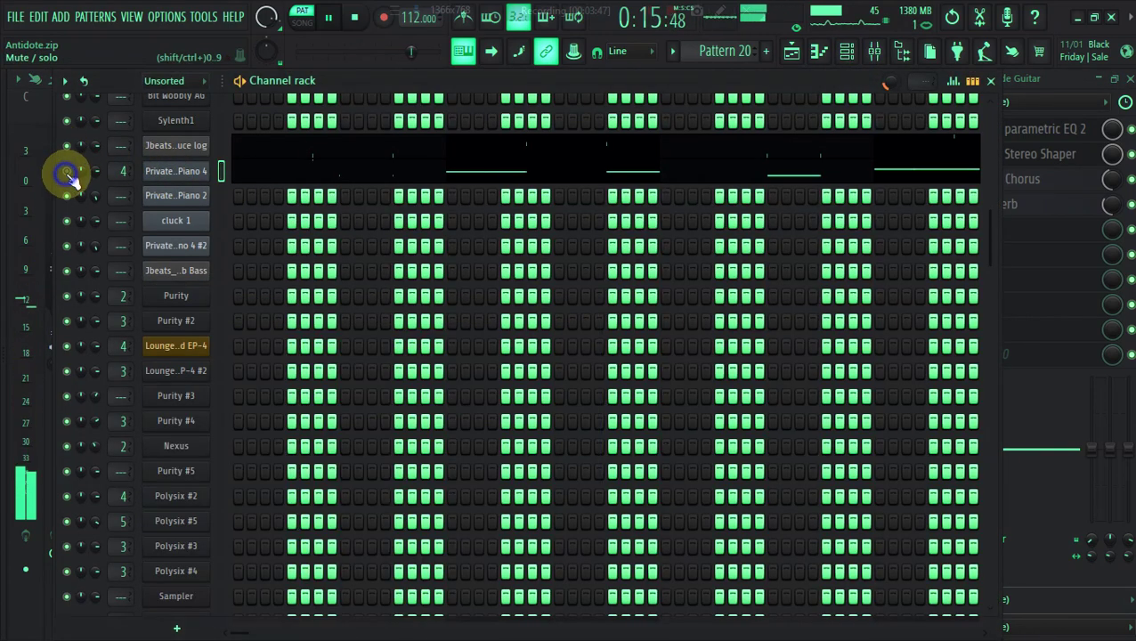
left_click(170, 153)
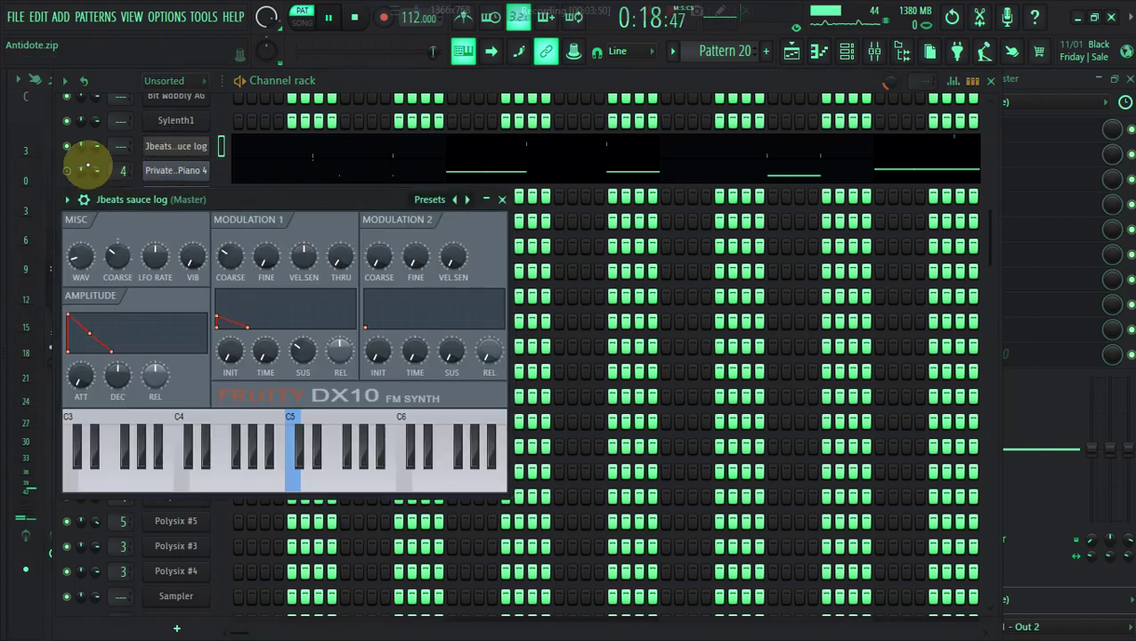
left_click(68, 170)
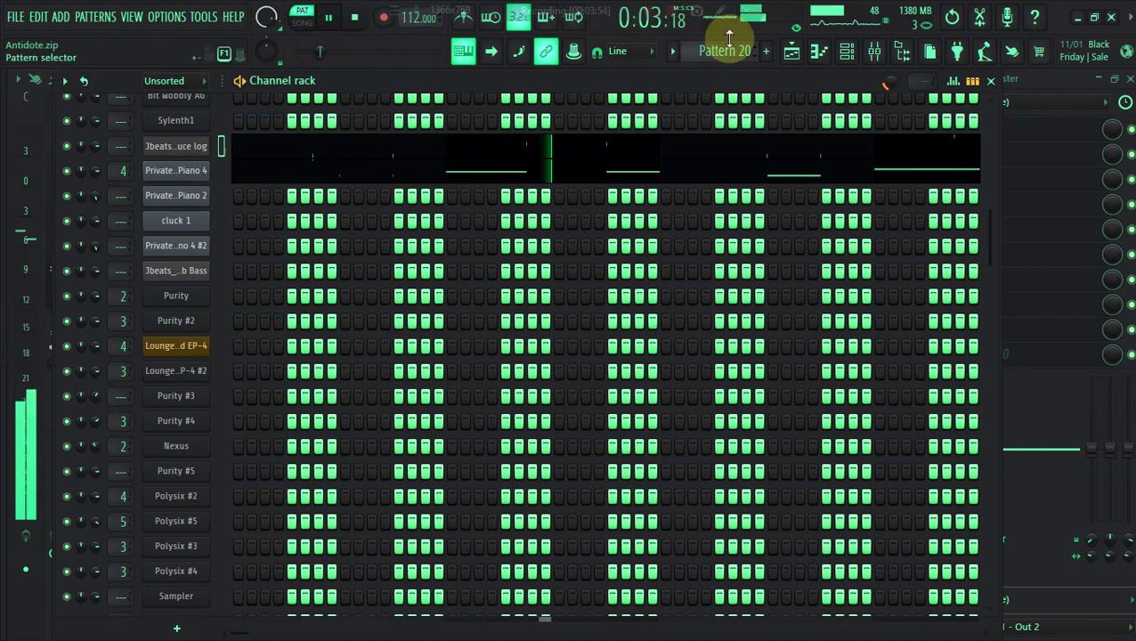
Return to the playlist and play the arrangement in song mode, jumping ahead to bars 53 and 54
left_click(791, 55)
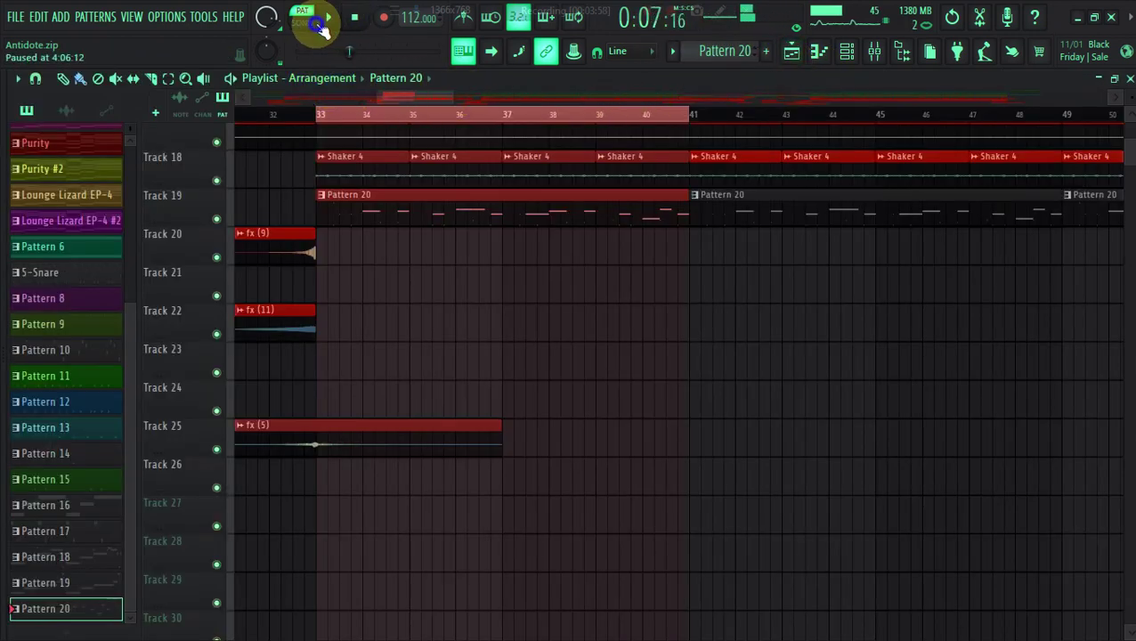
key("space")
left_click_drag(434, 97, 495, 94)
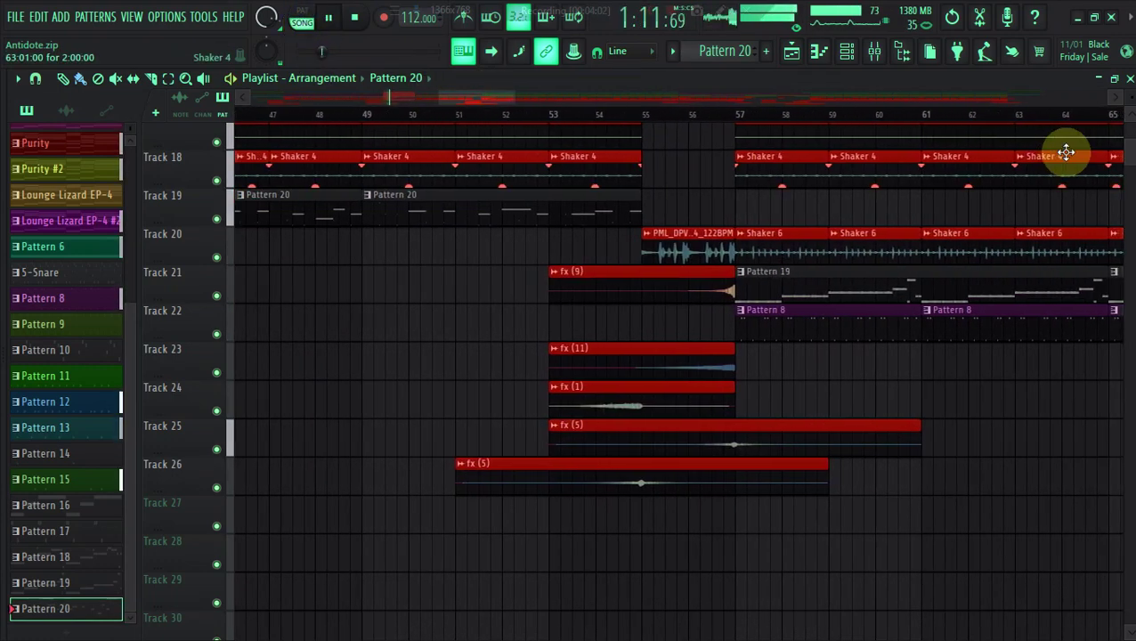
scroll(677, 374, "up", 8)
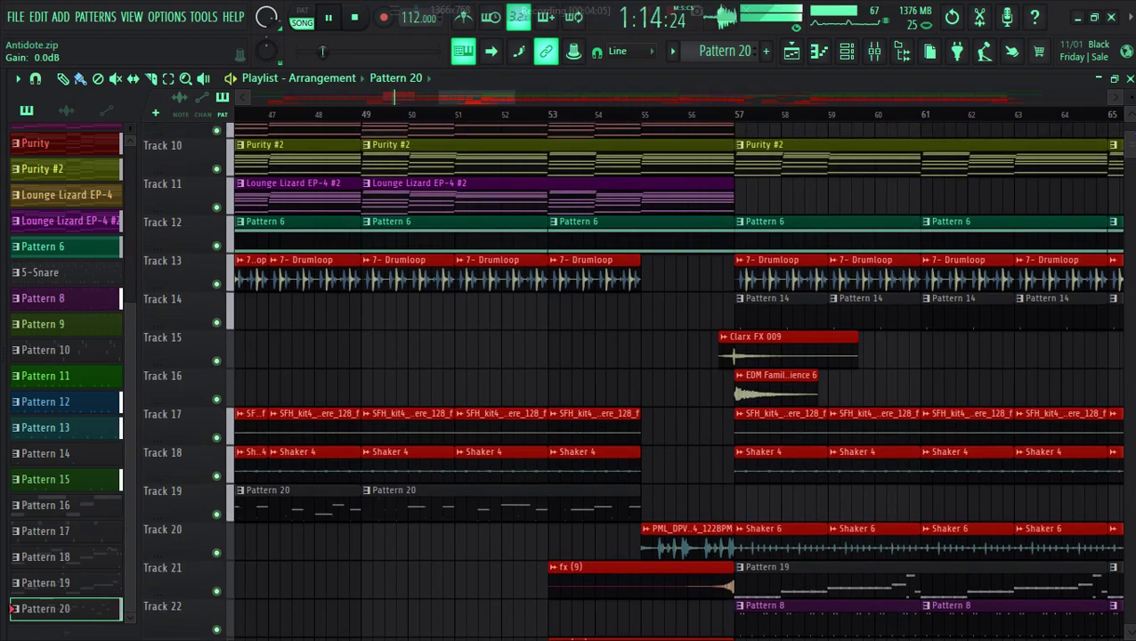
left_click(558, 114)
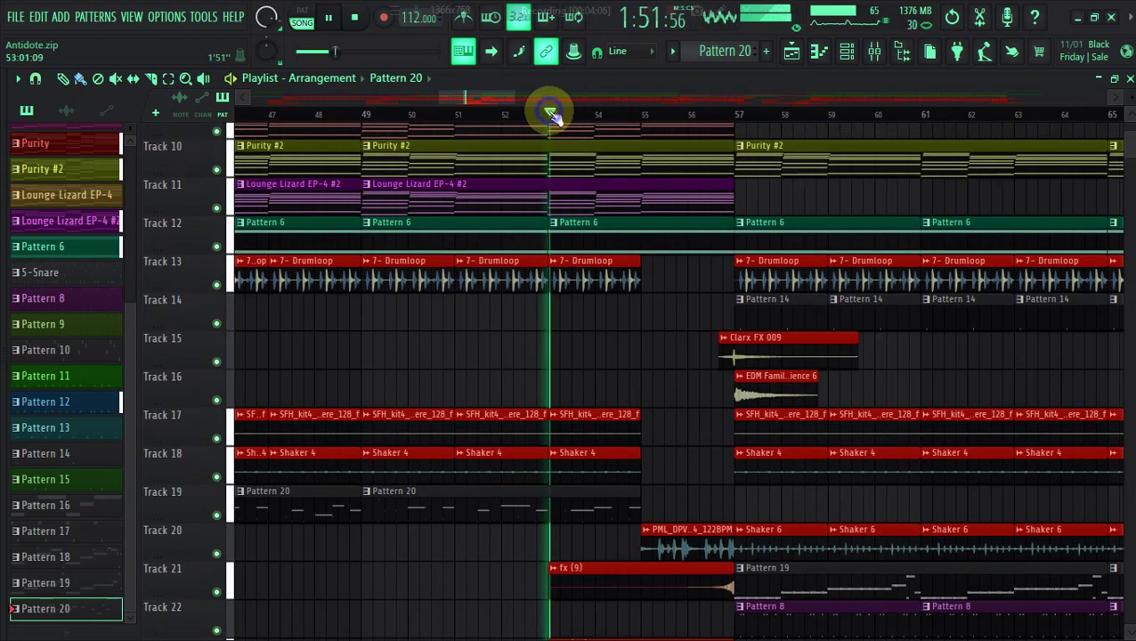
left_click(615, 114)
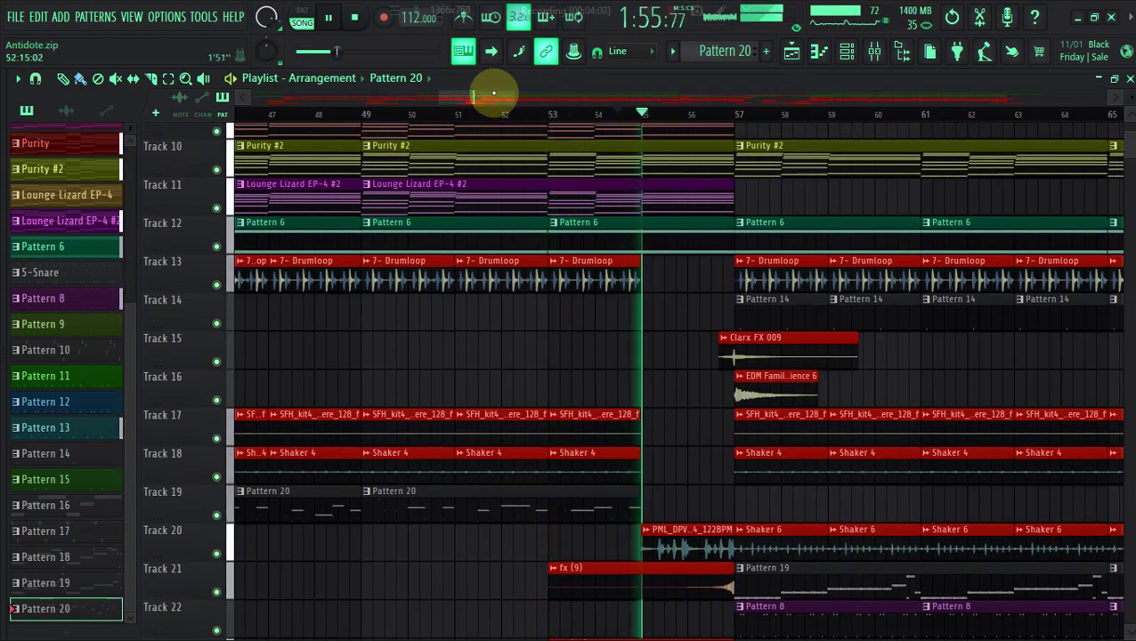
Follow the playback into the section from bar 57 and pick the Pattern 19 clip on Track 21
left_click_drag(496, 94, 519, 93)
left_click_drag(922, 176, 917, 155)
scroll(685, 363, "down", 2)
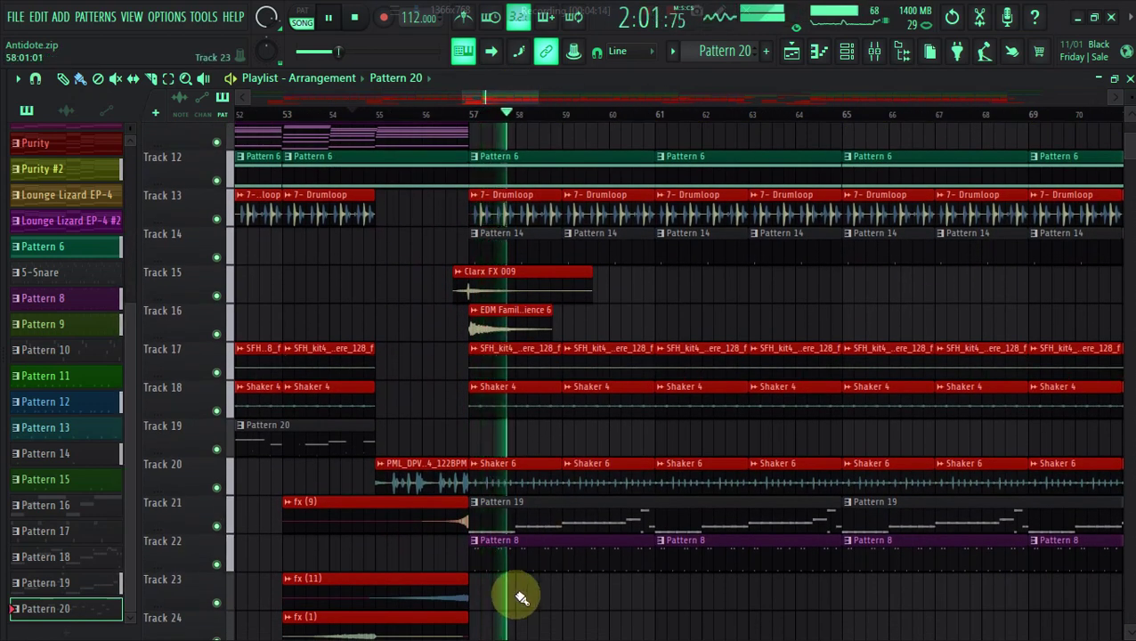
left_click(547, 505)
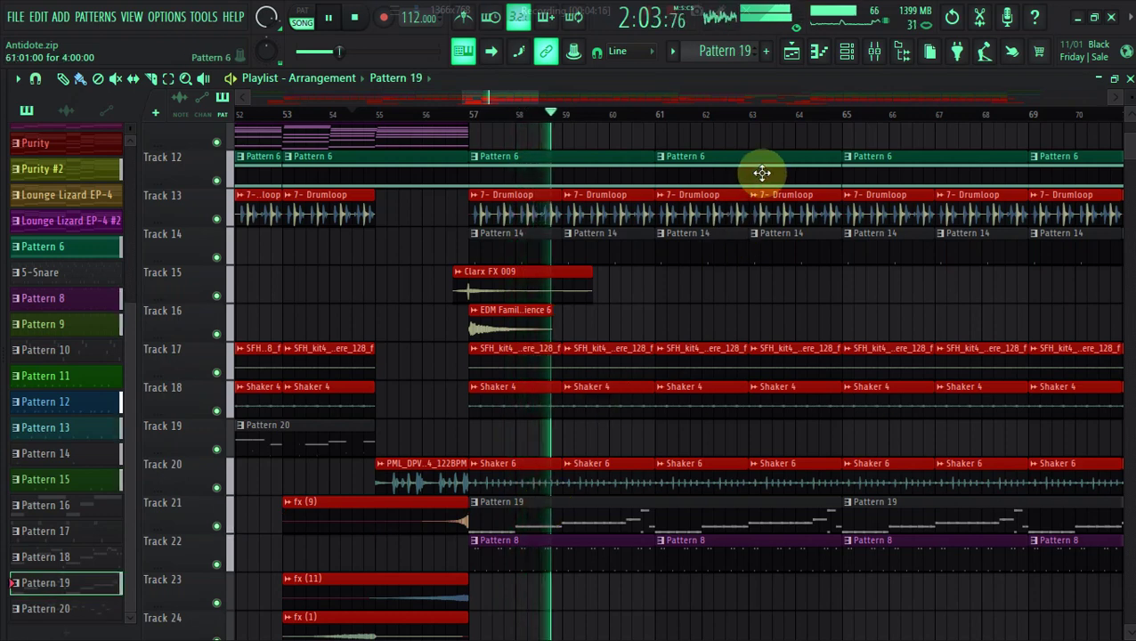
Solo Track 14 to audition its Pattern 14 clips from bar 57, and release the solo to bring back all tracks
key("space")
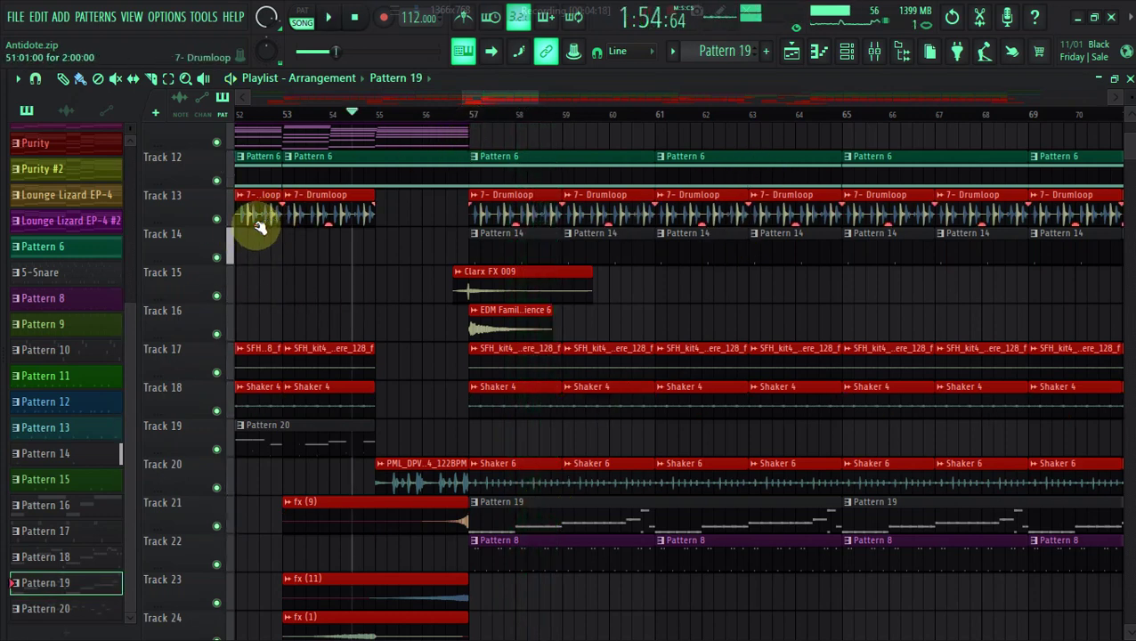
right_click(218, 258)
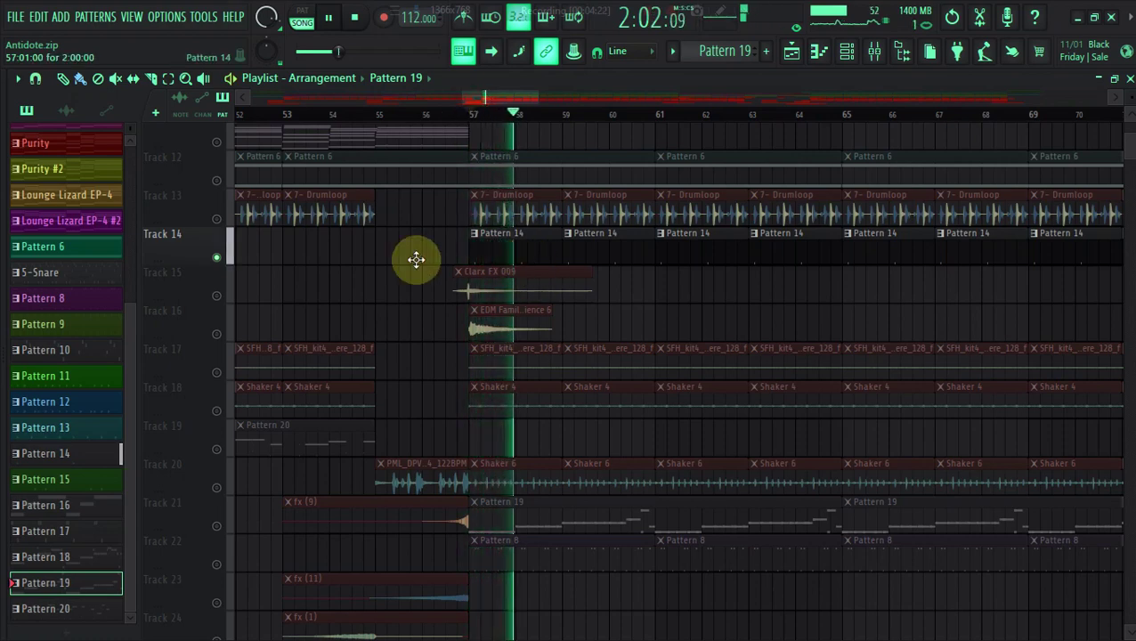
right_click(218, 259)
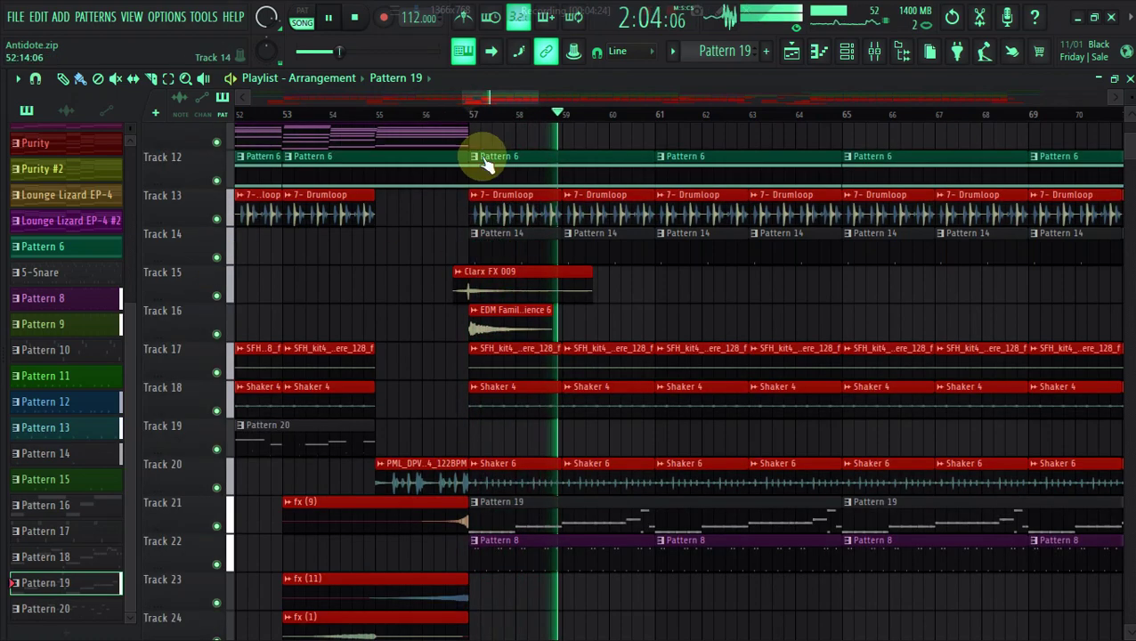
Stop playback and examine the overall layout of the whole arrangement, from bar 1 to its end
left_click_drag(538, 102, 920, 116)
key("space")
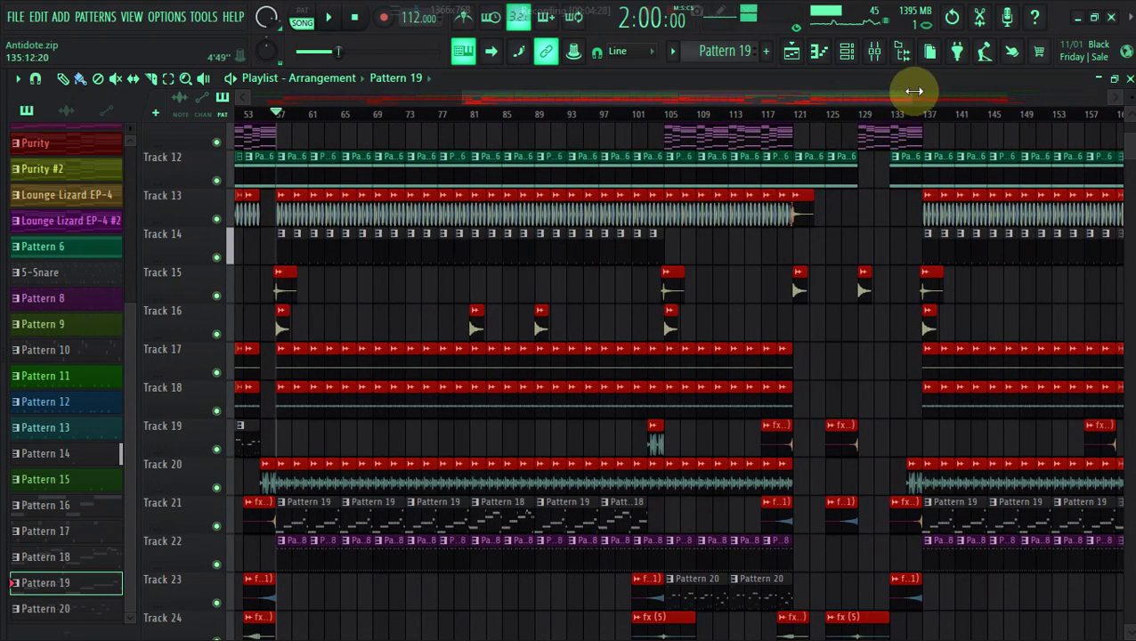
left_click_drag(915, 95, 1124, 132)
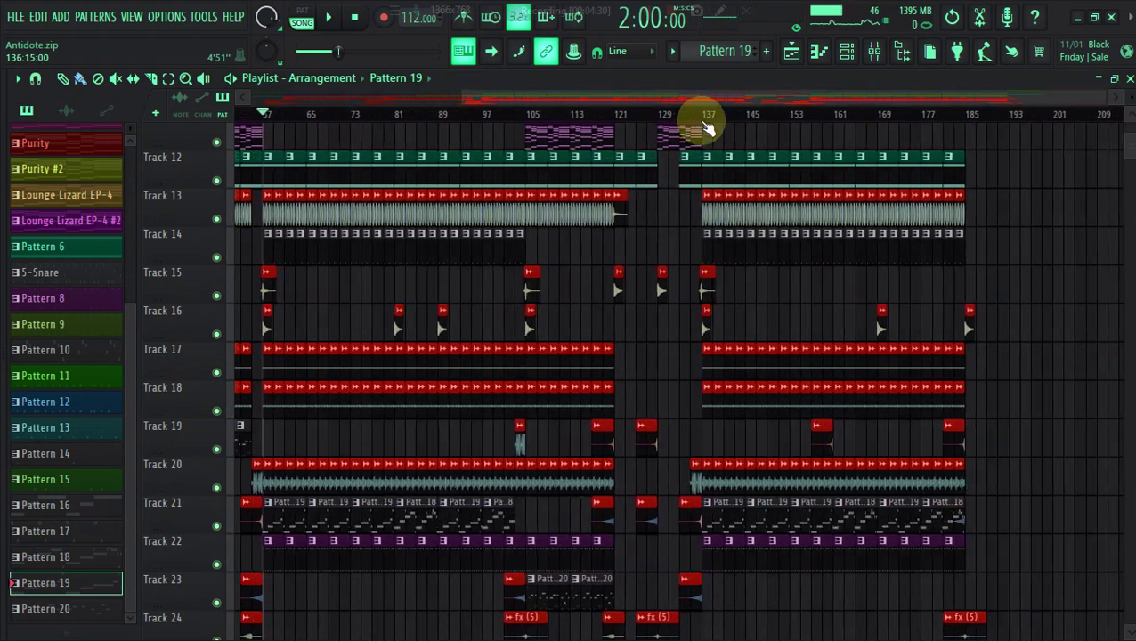
left_click(458, 98)
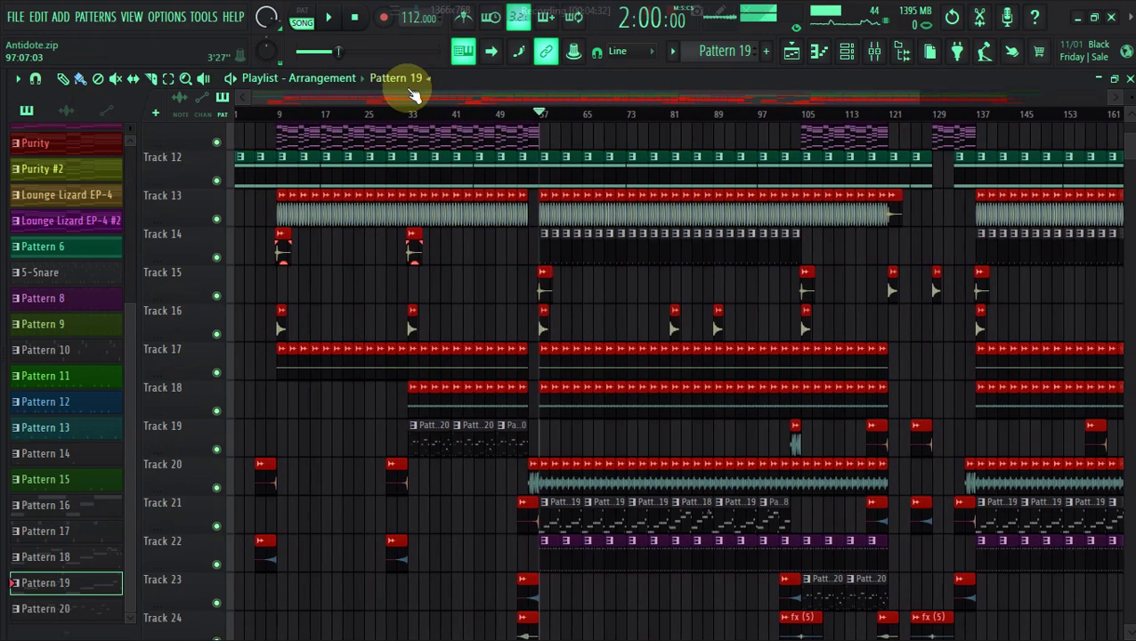
scroll(406, 90, "up", 4)
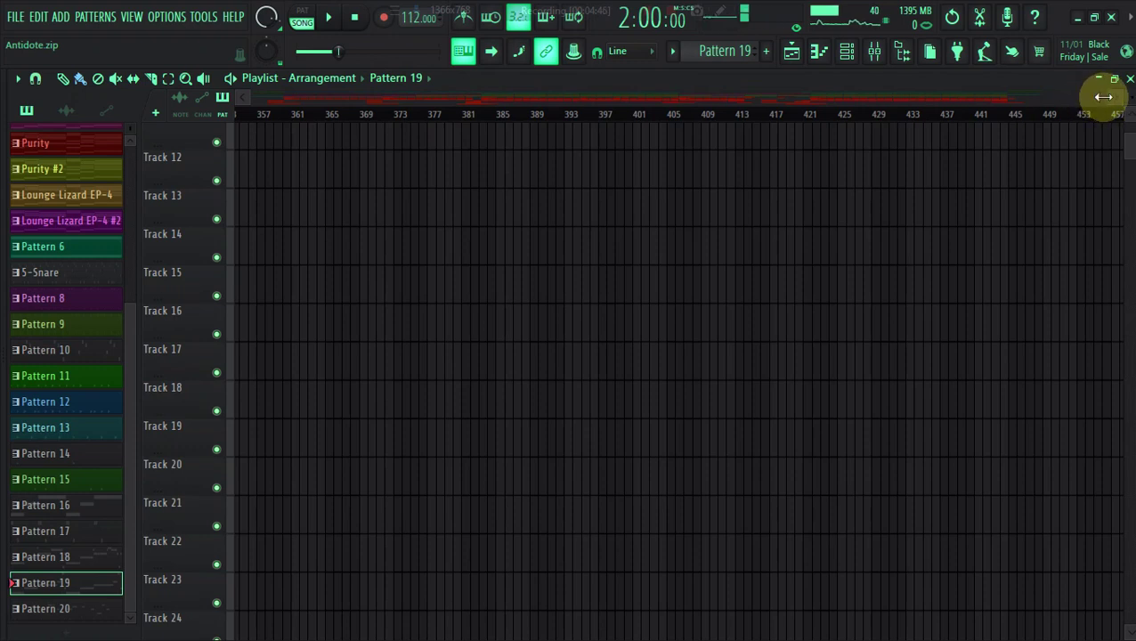
mouse_move(1102, 98)
left_mouse_down()
mouse_move(917, 97)
mouse_move(1104, 99)
left_mouse_up()
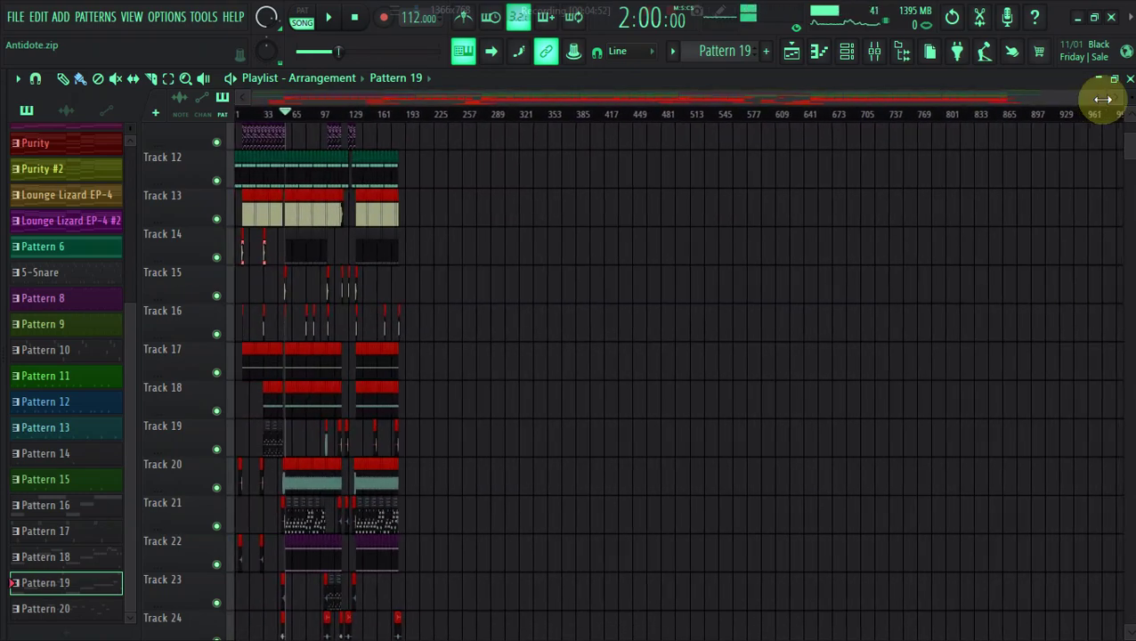